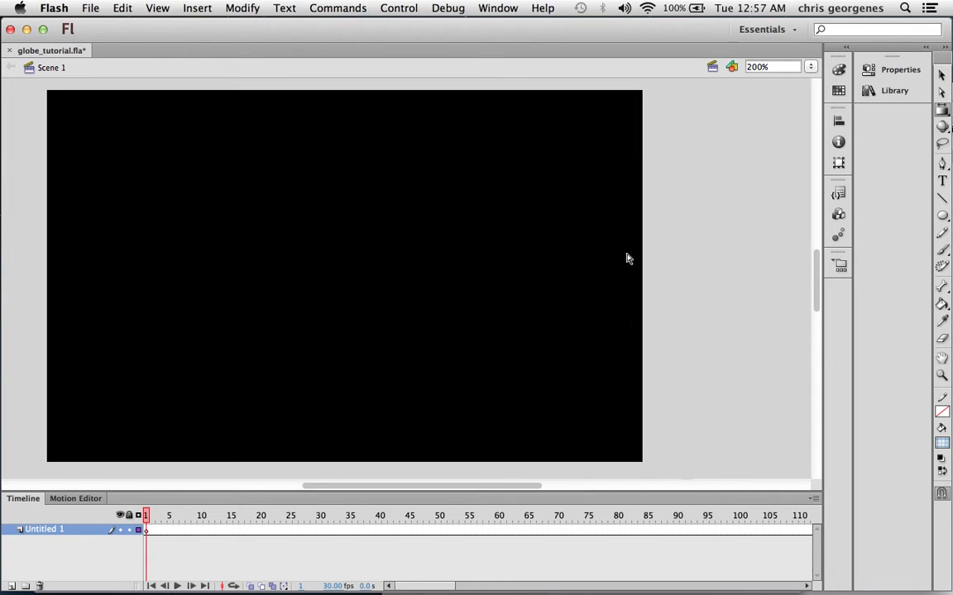
Draw a large circle with the Oval tool using a blue #0099FF fill.
{"action": "left_click", "coordinate": [942, 215]}
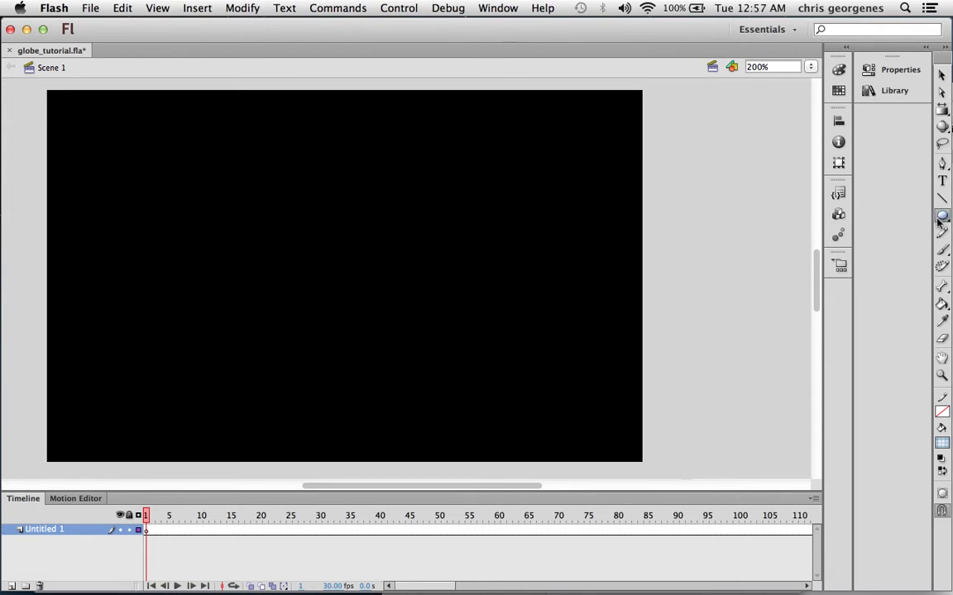
{"action": "left_click", "coordinate": [942, 444]}
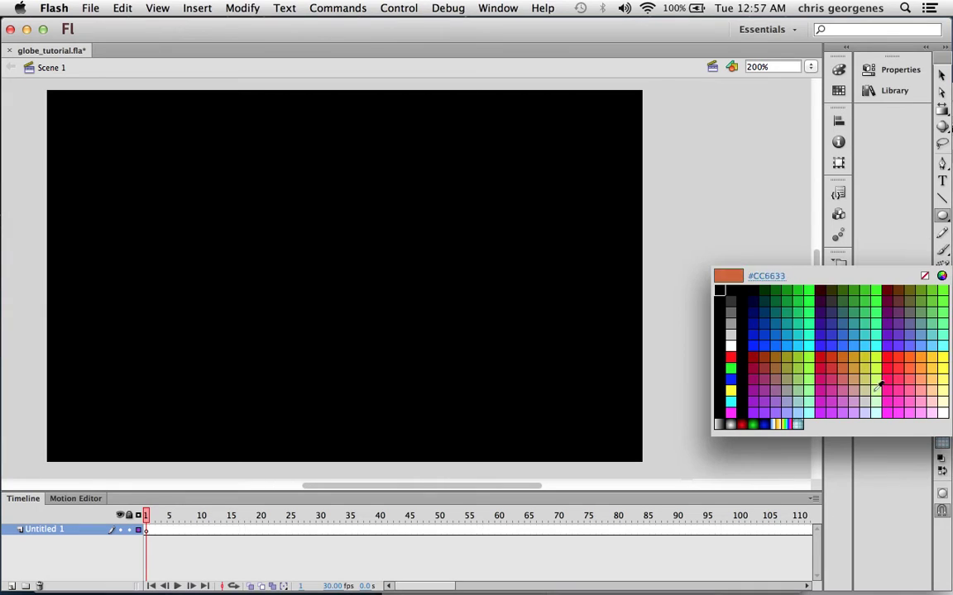
{"action": "left_click", "coordinate": [790, 339]}
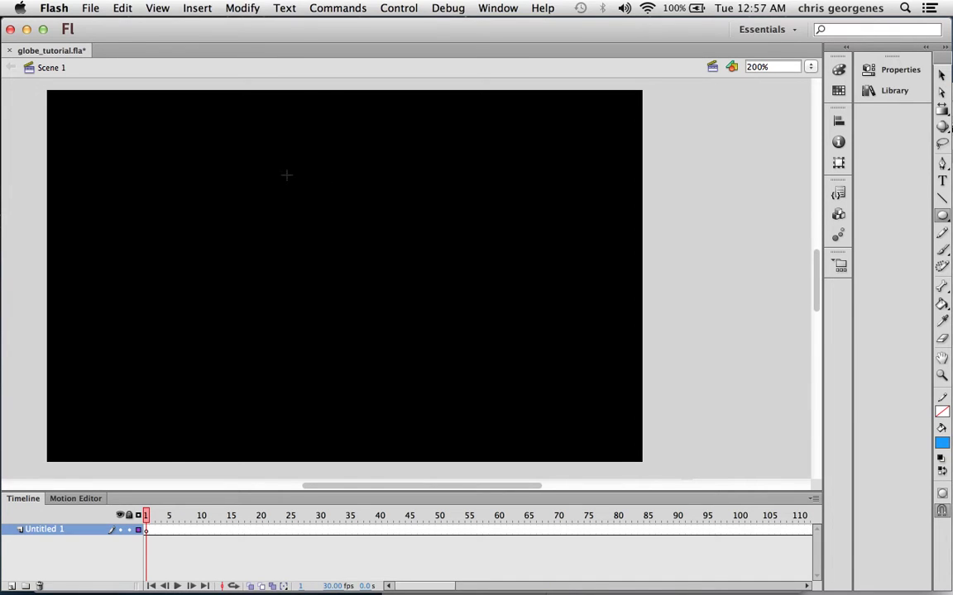
{"action": "left_click_drag", "start_coordinate": [287, 174], "coordinate": [574, 446]}
Move the blue circle up and left toward the stage centre, then deselect it.
{"action": "key", "text": "v"}
{"action": "left_click_drag", "start_coordinate": [493, 354], "coordinate": [399, 274]}
{"action": "left_click", "coordinate": [580, 256]}
{"action": "left_click", "coordinate": [660, 289]}
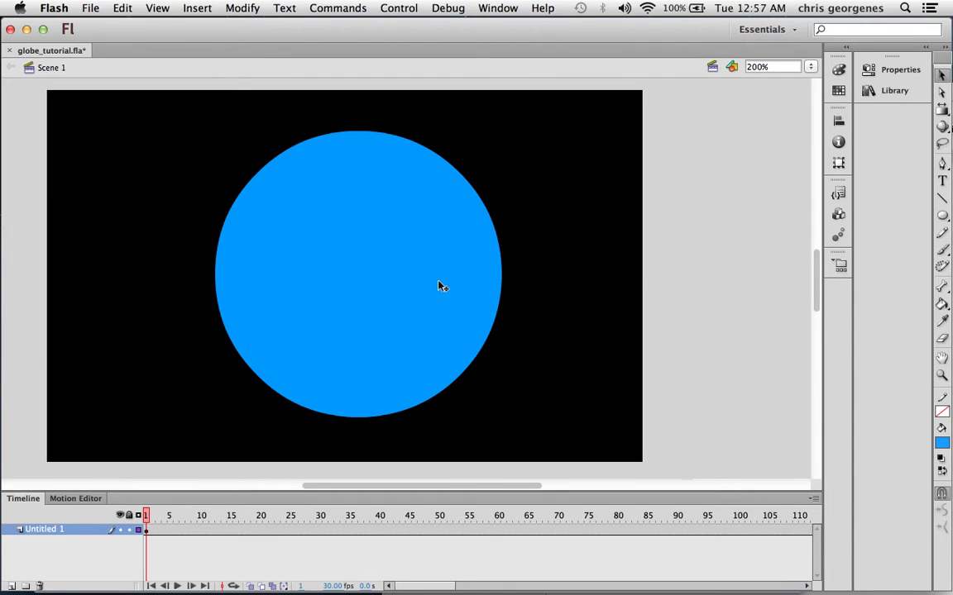
On a new layer, drag the Library's 'continents' symbol onto the stage, just right of the circle.
{"action": "left_click", "coordinate": [12, 586]}
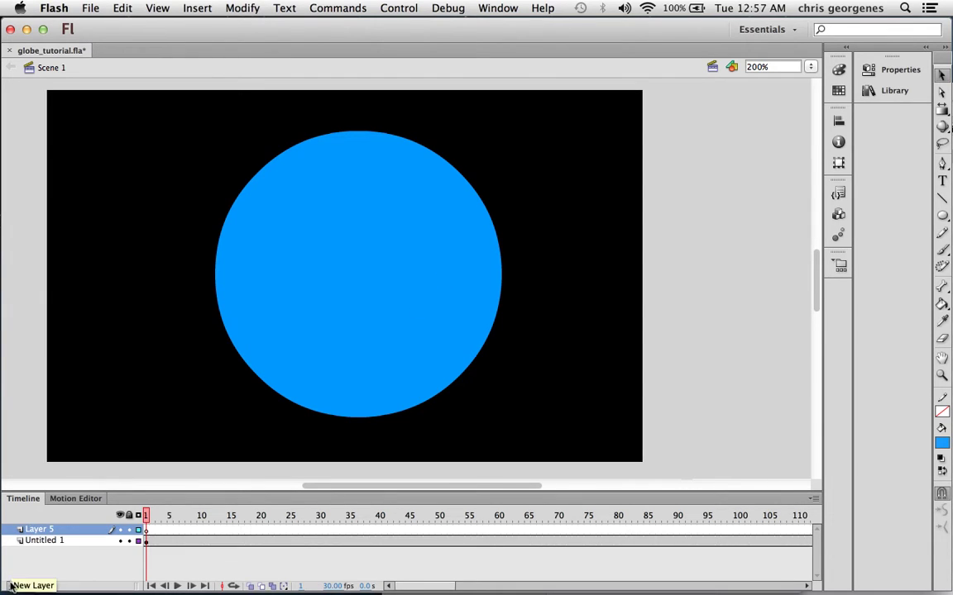
{"action": "left_click", "coordinate": [893, 90]}
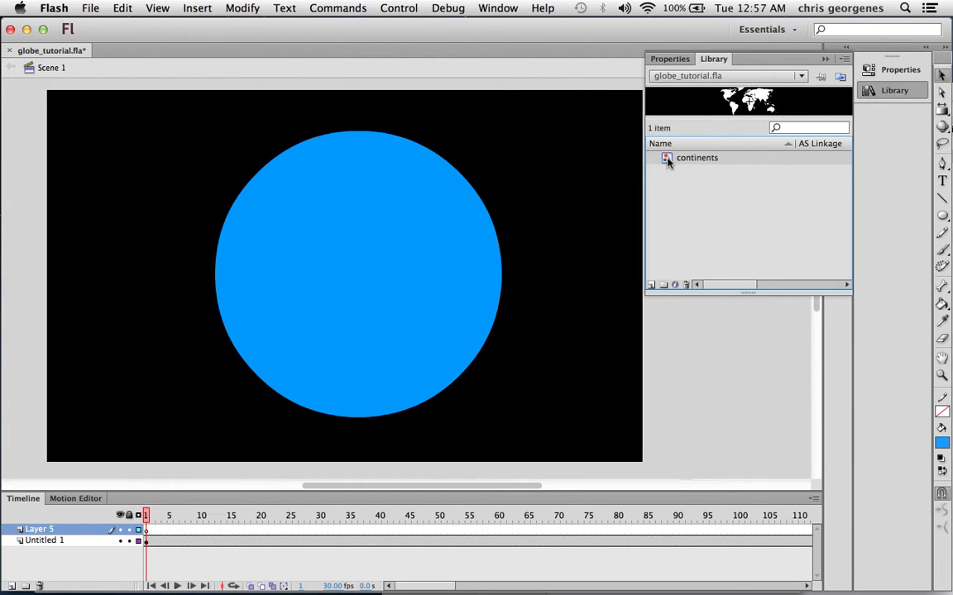
{"action": "left_click_drag", "start_coordinate": [667, 162], "coordinate": [425, 258]}
{"action": "left_click_drag", "start_coordinate": [276, 193], "coordinate": [533, 218]}
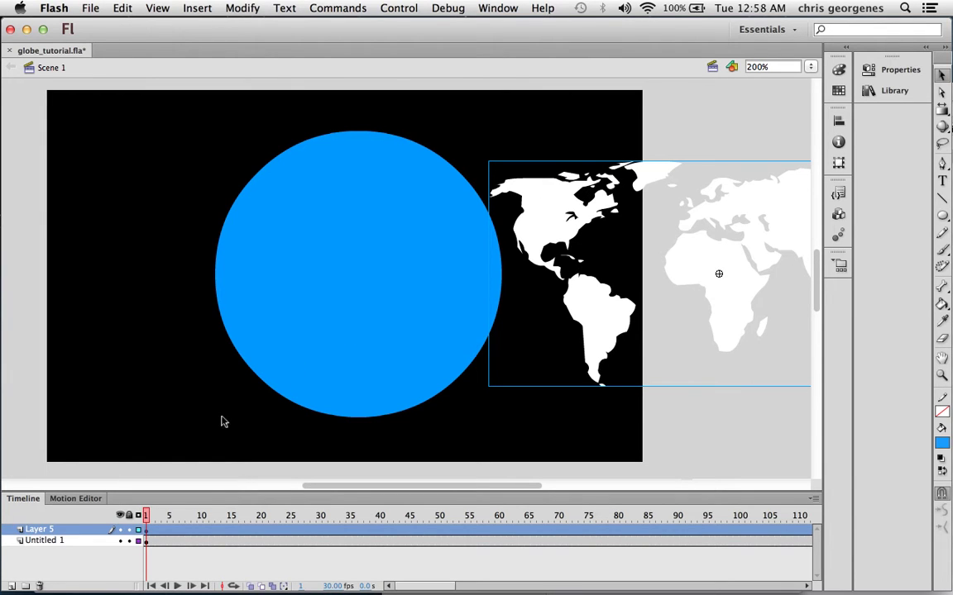
Insert a keyframe at frame 134 on the map layer.
{"action": "left_click_drag", "start_coordinate": [147, 517], "coordinate": [700, 525]}
{"action": "left_click", "coordinate": [730, 533]}
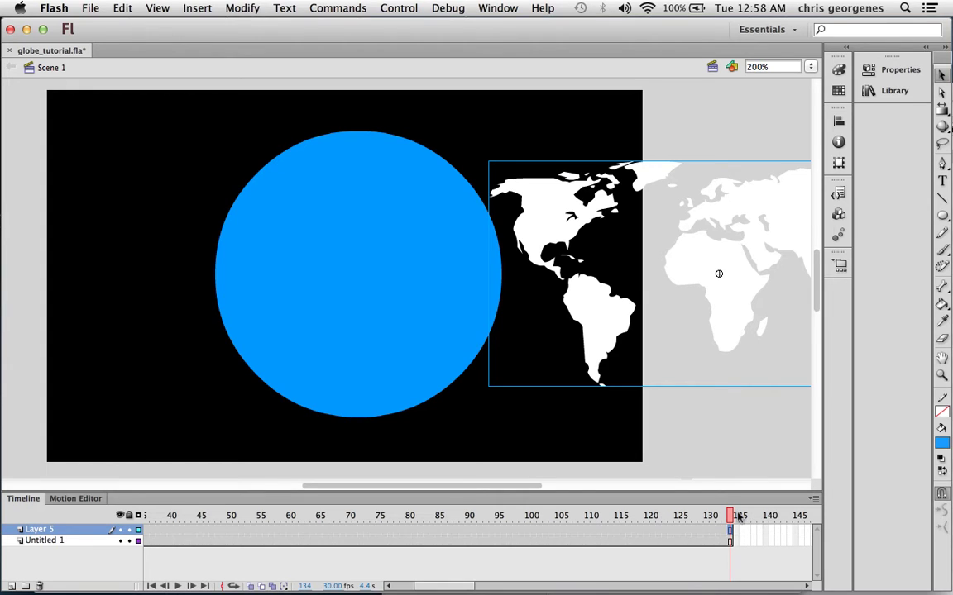
{"action": "key", "text": "F6"}
Check the document settings, then create a Classic Tween across the map layer's frames.
{"action": "left_click_drag", "start_coordinate": [727, 519], "coordinate": [491, 493]}
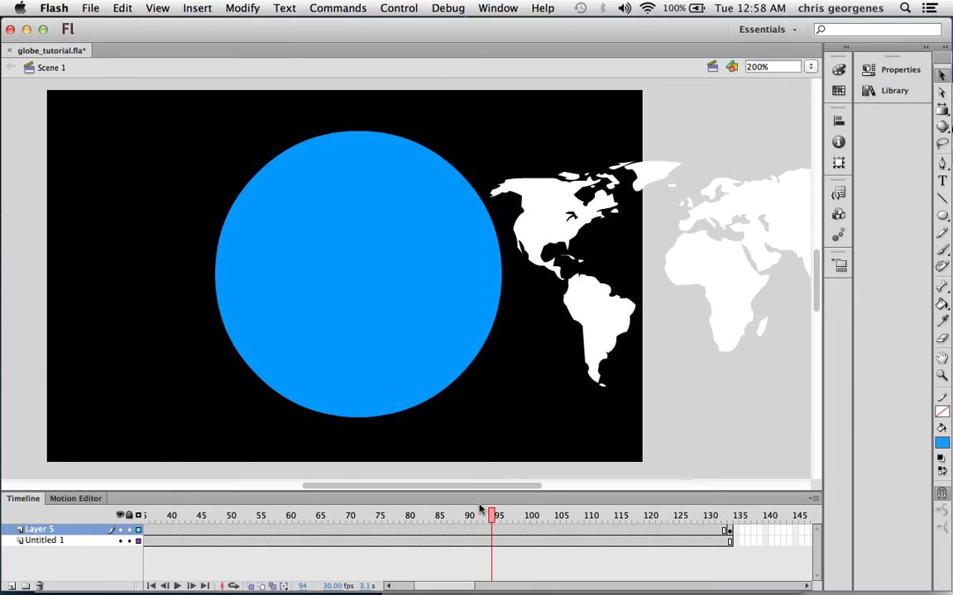
{"action": "key", "text": "super+j"}
{"action": "left_click_drag", "start_coordinate": [297, 91], "coordinate": [523, 213]}
{"action": "left_click", "coordinate": [621, 234]}
{"action": "right_click", "coordinate": [455, 529]}
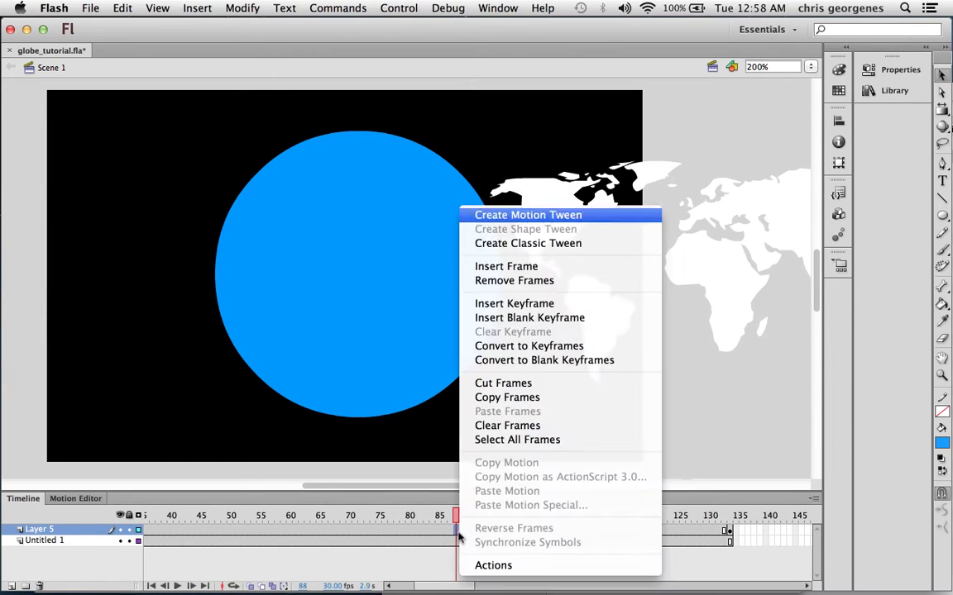
{"action": "left_click", "coordinate": [524, 243]}
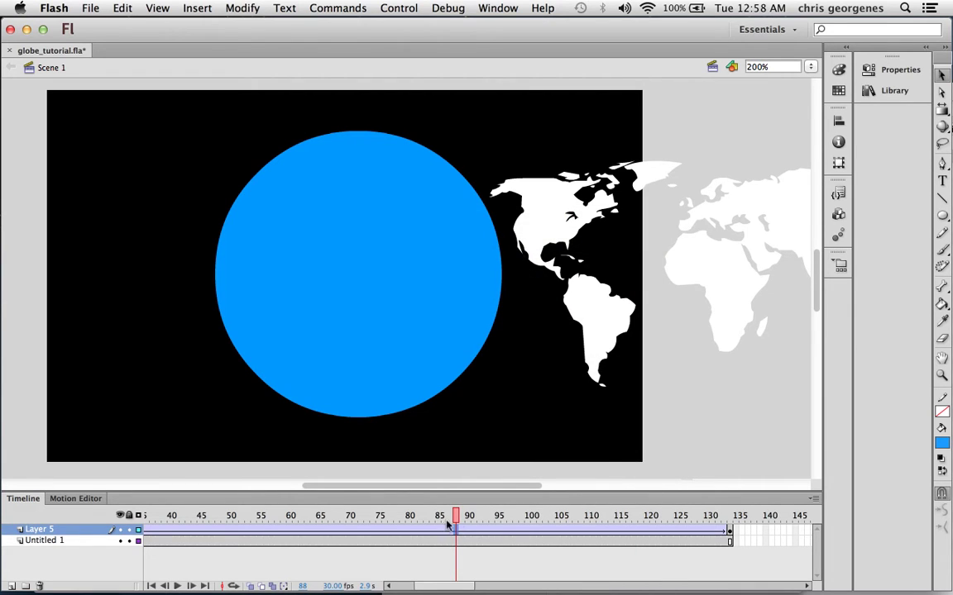
At frame 134, slide the continents map left past the circle.
{"action": "left_click_drag", "start_coordinate": [456, 519], "coordinate": [730, 535]}
{"action": "left_click", "coordinate": [728, 532]}
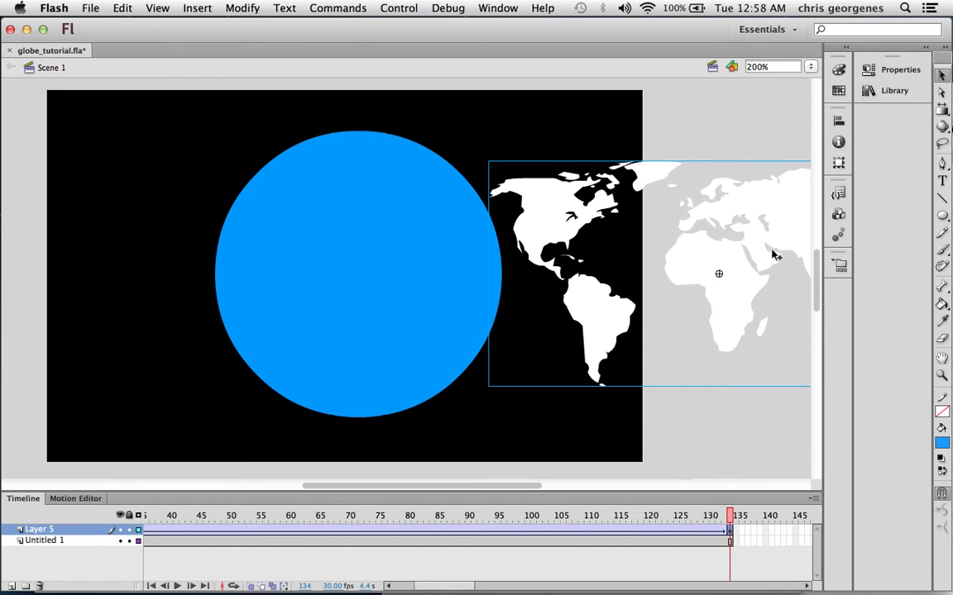
{"action": "left_click_drag", "start_coordinate": [717, 220], "coordinate": [95, 219]}
{"action": "mouse_move", "coordinate": [141, 196]}
{"action": "left_mouse_down"}
{"action": "mouse_move", "coordinate": [139, 215]}
{"action": "mouse_move", "coordinate": [128, 195]}
{"action": "left_mouse_up"}
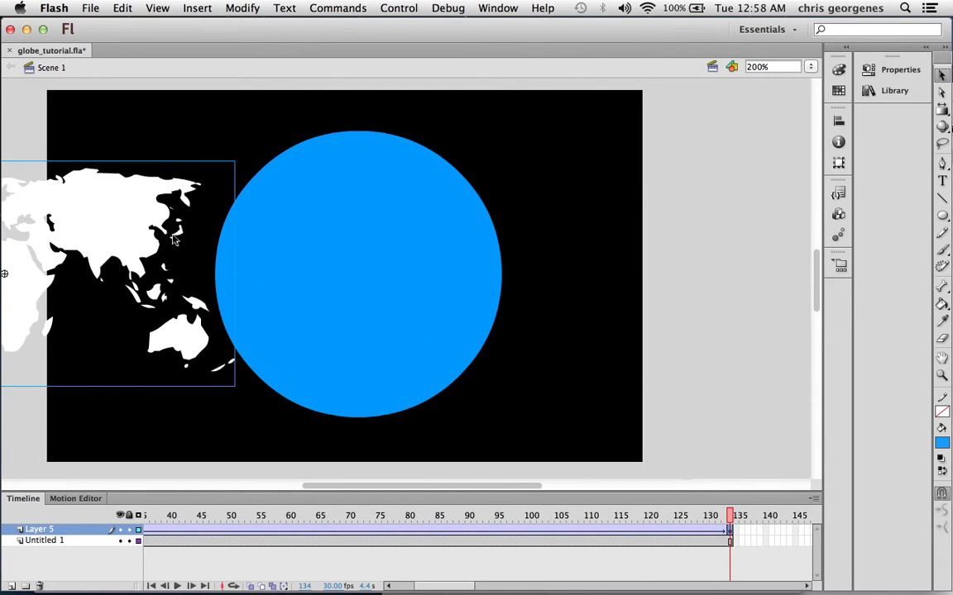
{"action": "left_click_drag", "start_coordinate": [618, 515], "coordinate": [121, 506]}
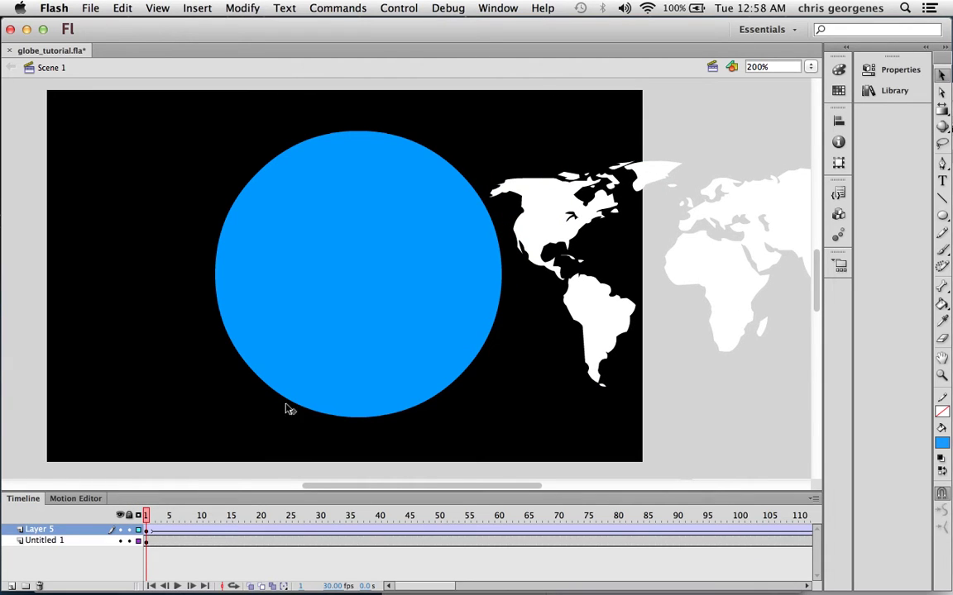
Copy the blue circle, lock layer Untitled 1, and select Layer 5.
{"action": "left_click", "coordinate": [376, 317]}
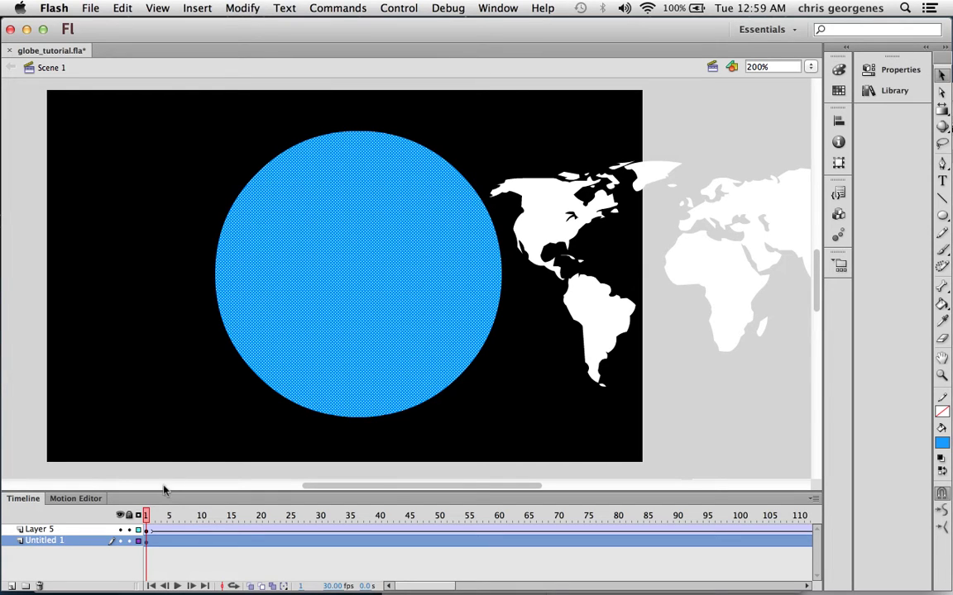
{"action": "right_click", "coordinate": [370, 265]}
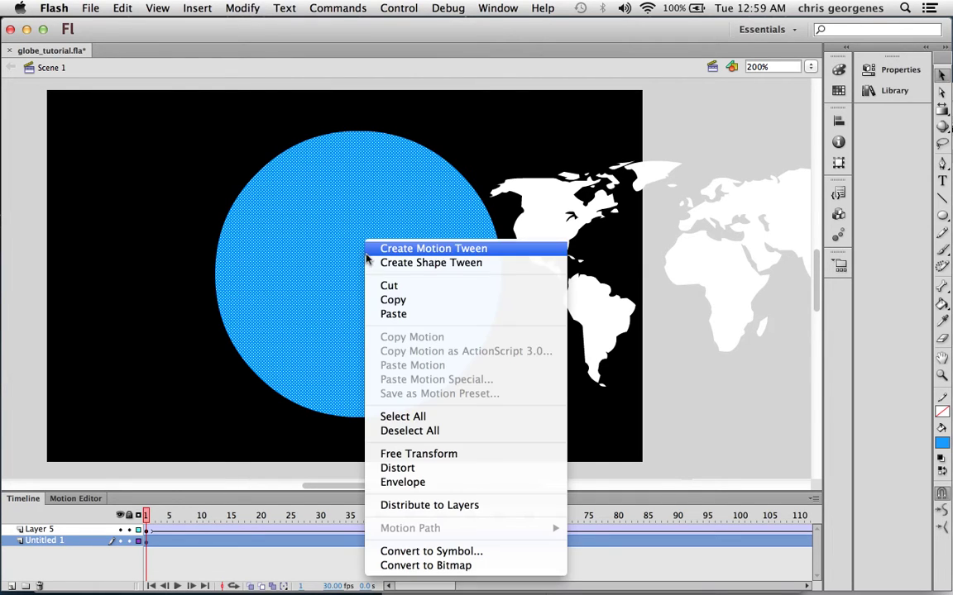
{"action": "left_click", "coordinate": [392, 305]}
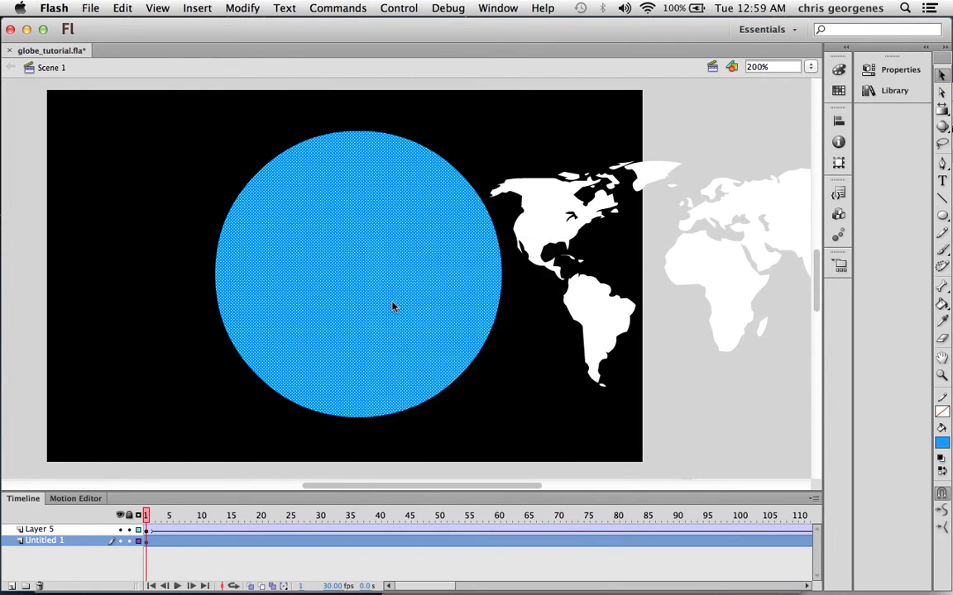
{"action": "left_click", "coordinate": [129, 541]}
{"action": "left_click", "coordinate": [83, 529]}
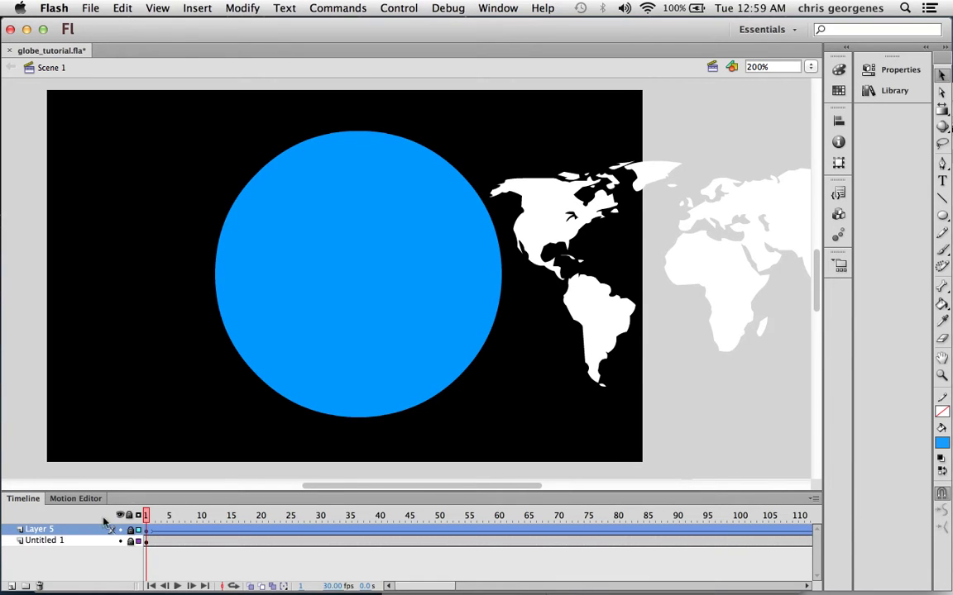
Paste the circle in place on a new top layer and recolour its fill orange.
{"action": "left_click", "coordinate": [11, 586]}
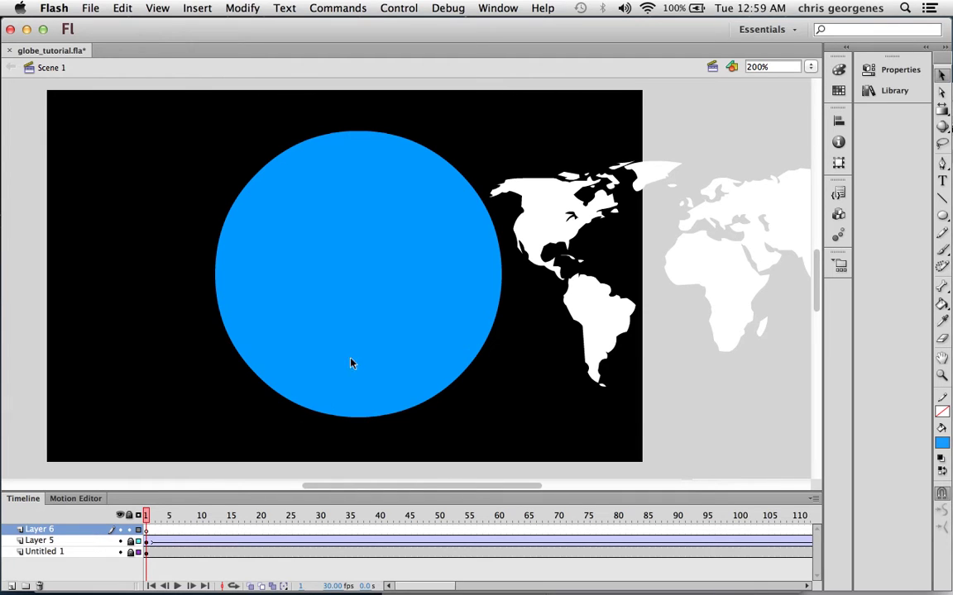
{"action": "right_click", "coordinate": [324, 310]}
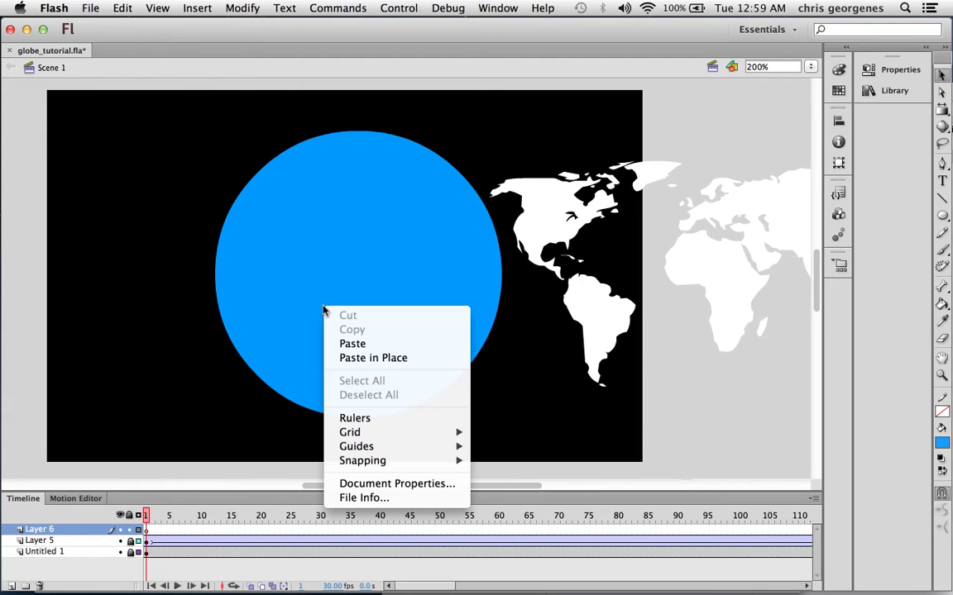
{"action": "left_click", "coordinate": [386, 360]}
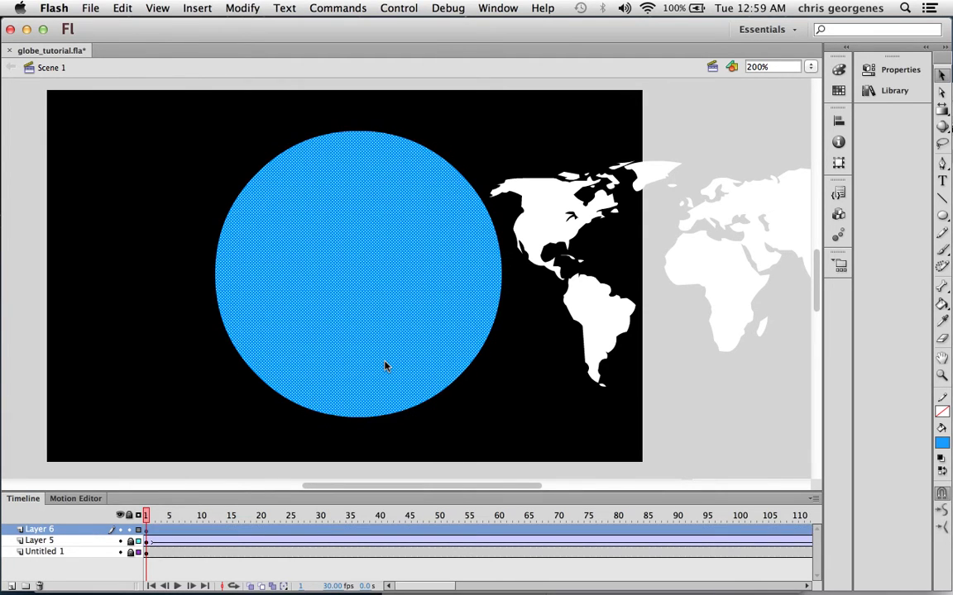
{"action": "left_click", "coordinate": [942, 443]}
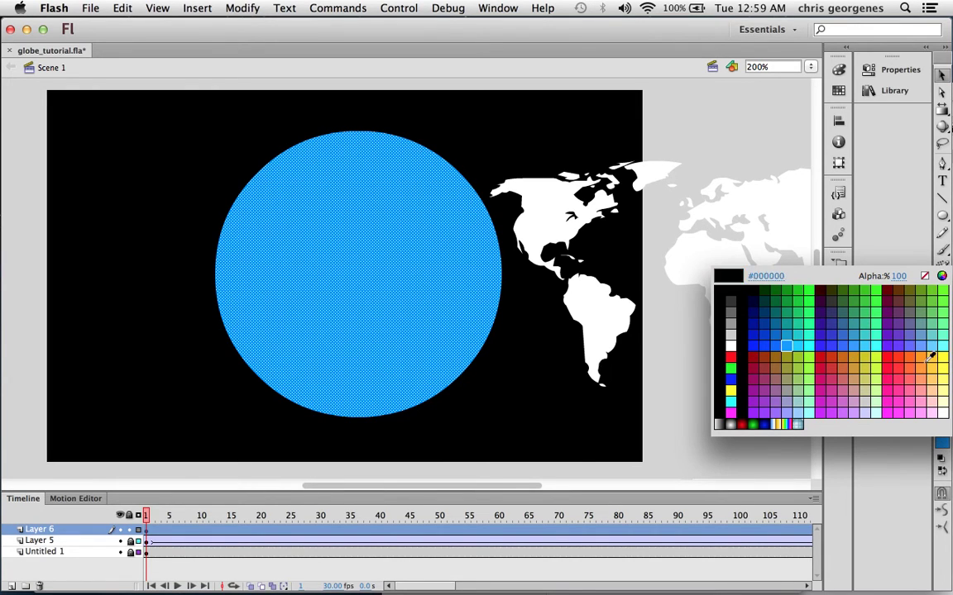
{"action": "left_click", "coordinate": [827, 357]}
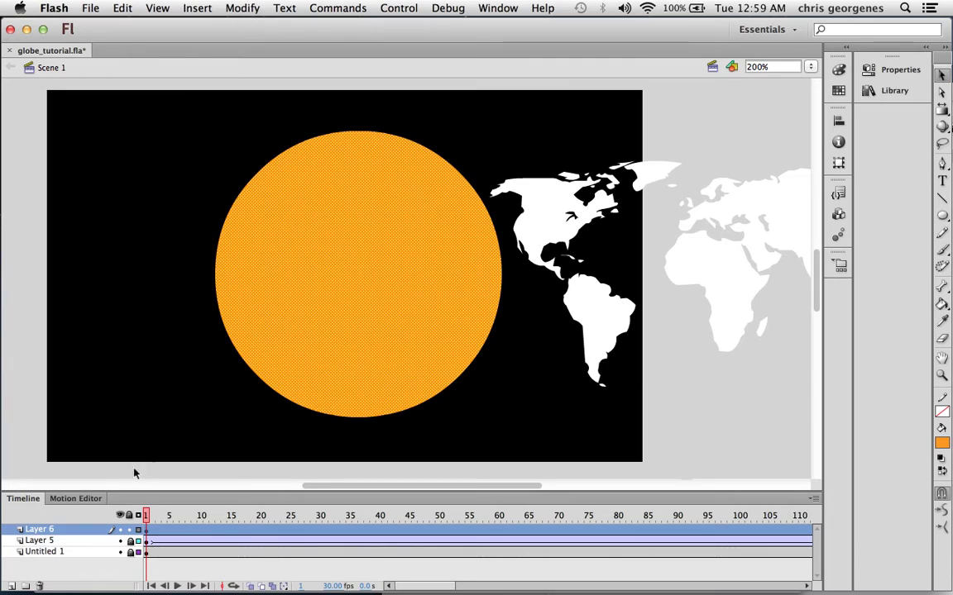
Set Layer 6 as a Mask over the continents layer.
{"action": "right_click", "coordinate": [73, 535]}
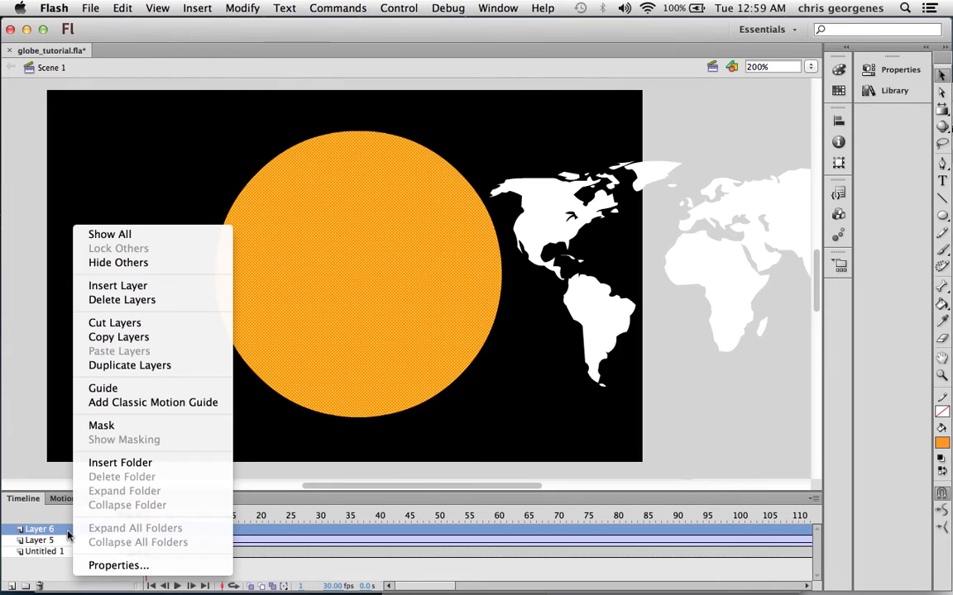
{"action": "left_click", "coordinate": [129, 428]}
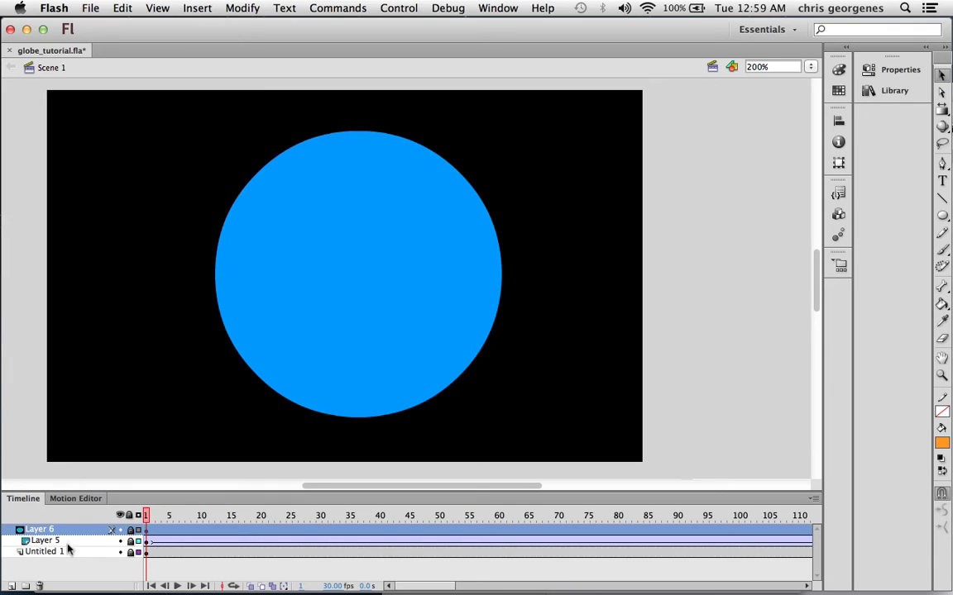
{"action": "left_click", "coordinate": [151, 514]}
{"action": "left_click_drag", "start_coordinate": [150, 514], "coordinate": [461, 531]}
{"action": "left_click", "coordinate": [130, 541]}
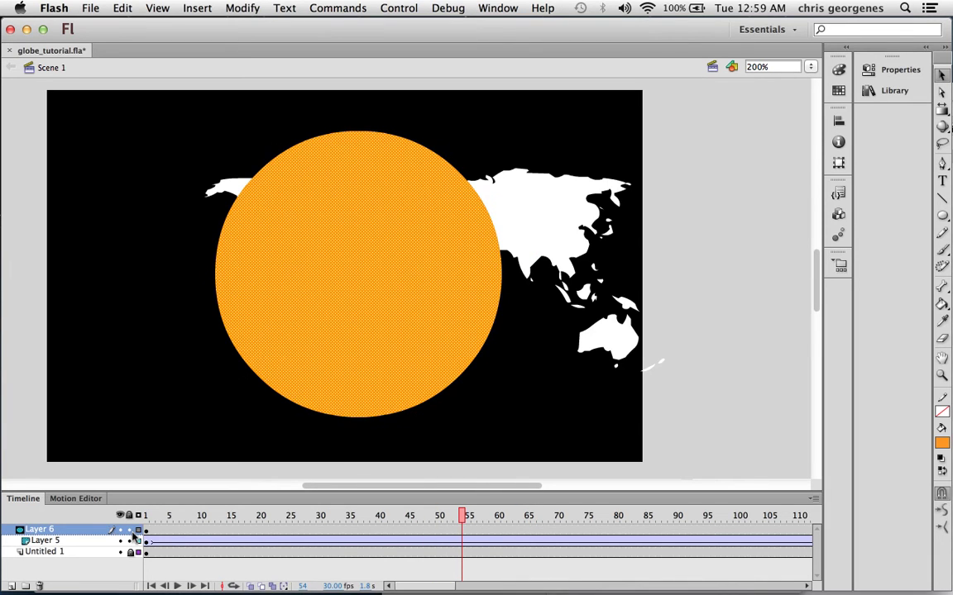
{"action": "mouse_move", "coordinate": [380, 515]}
{"action": "left_mouse_down"}
{"action": "mouse_move", "coordinate": [290, 515]}
{"action": "mouse_move", "coordinate": [558, 515]}
{"action": "mouse_move", "coordinate": [367, 516]}
{"action": "left_mouse_up"}
{"action": "left_click", "coordinate": [129, 541]}
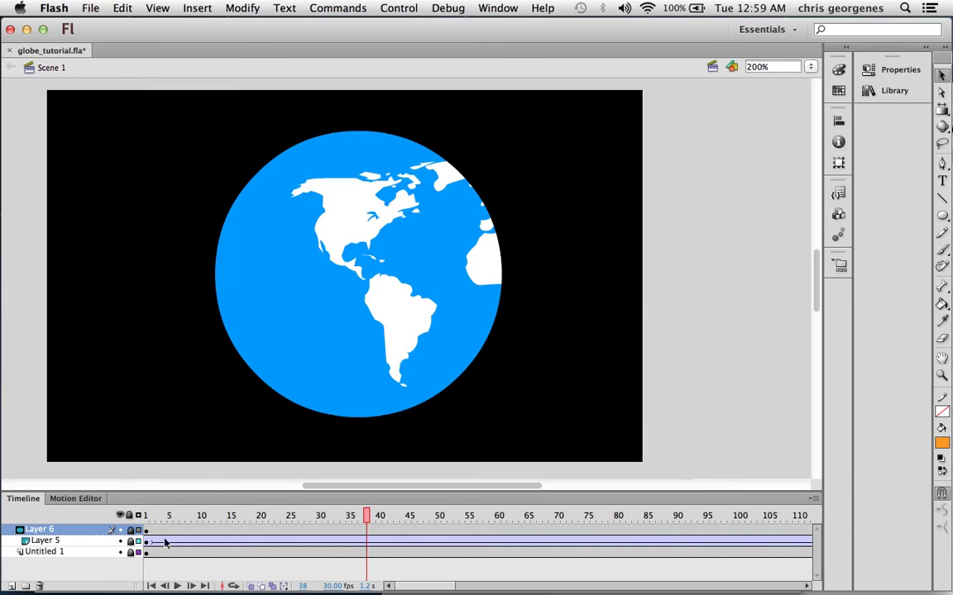
{"action": "left_click_drag", "start_coordinate": [176, 515], "coordinate": [246, 524]}
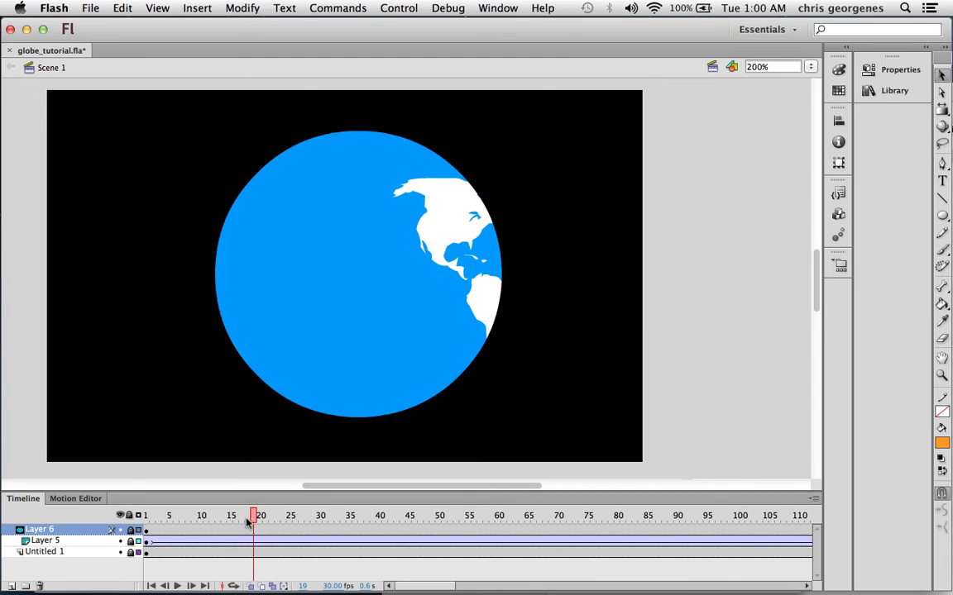
{"action": "left_click_drag", "start_coordinate": [250, 520], "coordinate": [285, 521]}
Paste the blue circle in place on a new Layer 7 over the globe.
{"action": "left_click", "coordinate": [11, 585]}
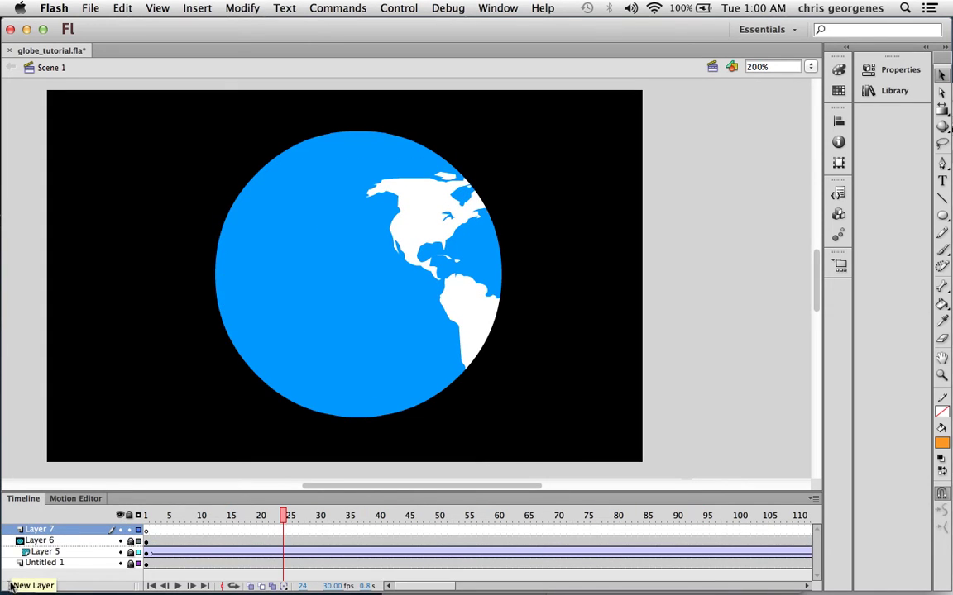
{"action": "right_click", "coordinate": [336, 261]}
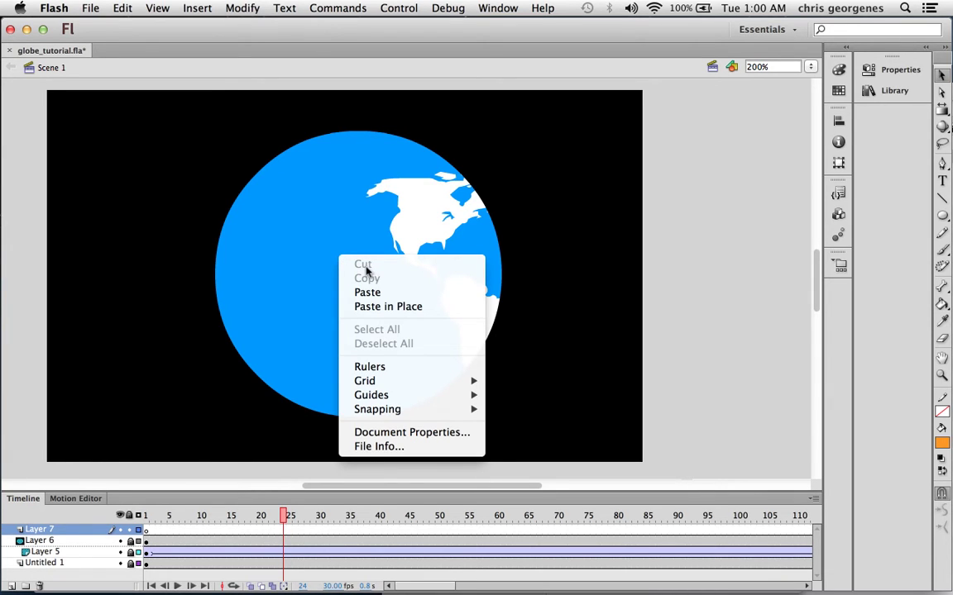
{"action": "left_click", "coordinate": [389, 307]}
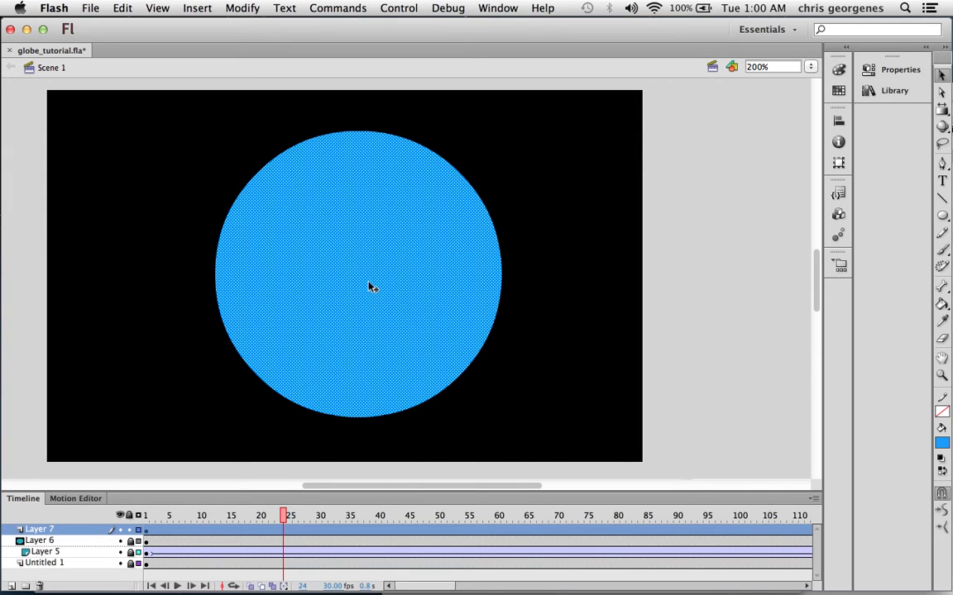
Float the Color panel beside the globe and set the fill type to Radial gradient.
{"action": "left_click", "coordinate": [839, 70]}
{"action": "left_click_drag", "start_coordinate": [695, 58], "coordinate": [524, 113]}
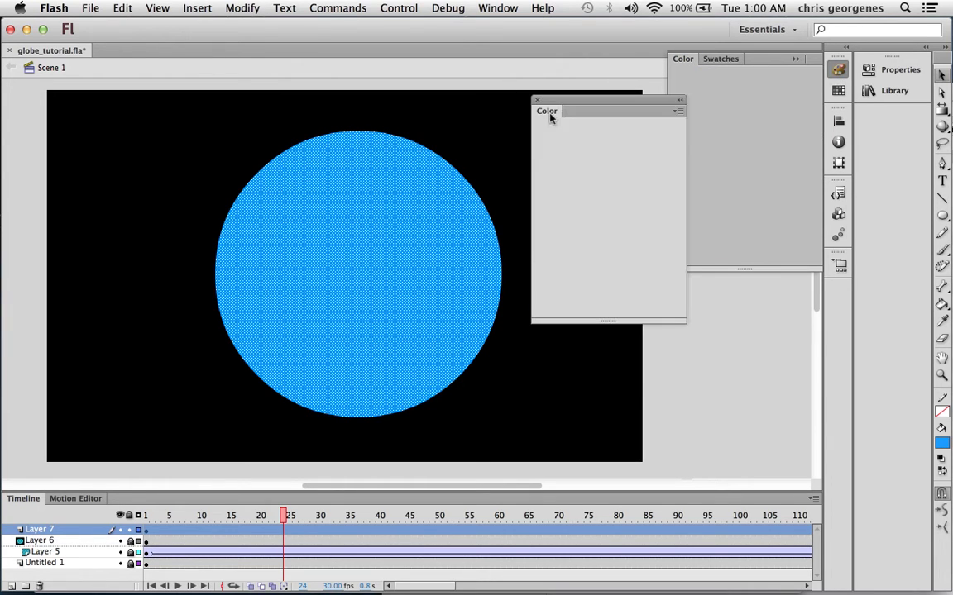
{"action": "key", "text": "super+F9"}
{"action": "left_click_drag", "start_coordinate": [627, 115], "coordinate": [660, 124]}
{"action": "left_click", "coordinate": [668, 142]}
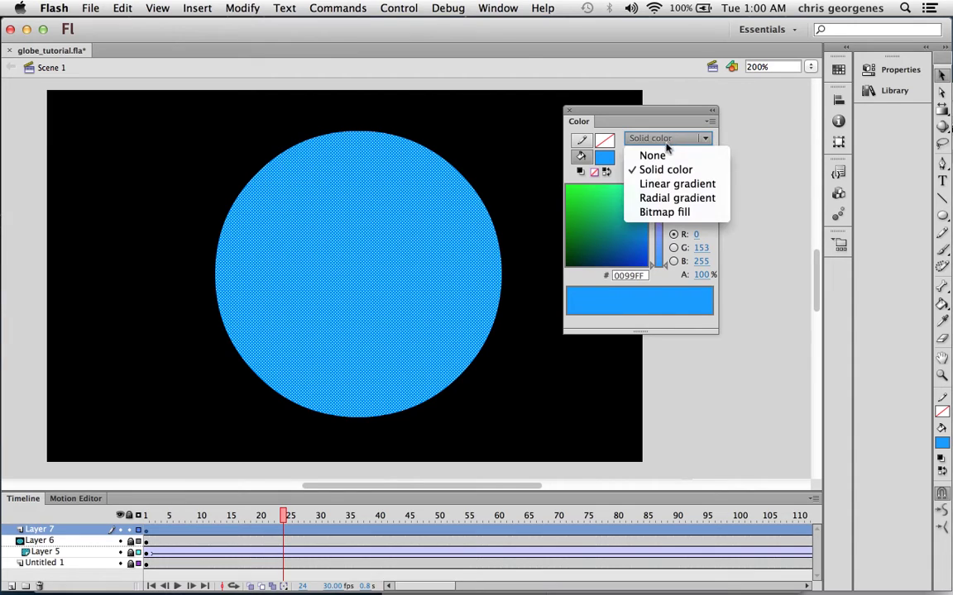
{"action": "left_click", "coordinate": [643, 198]}
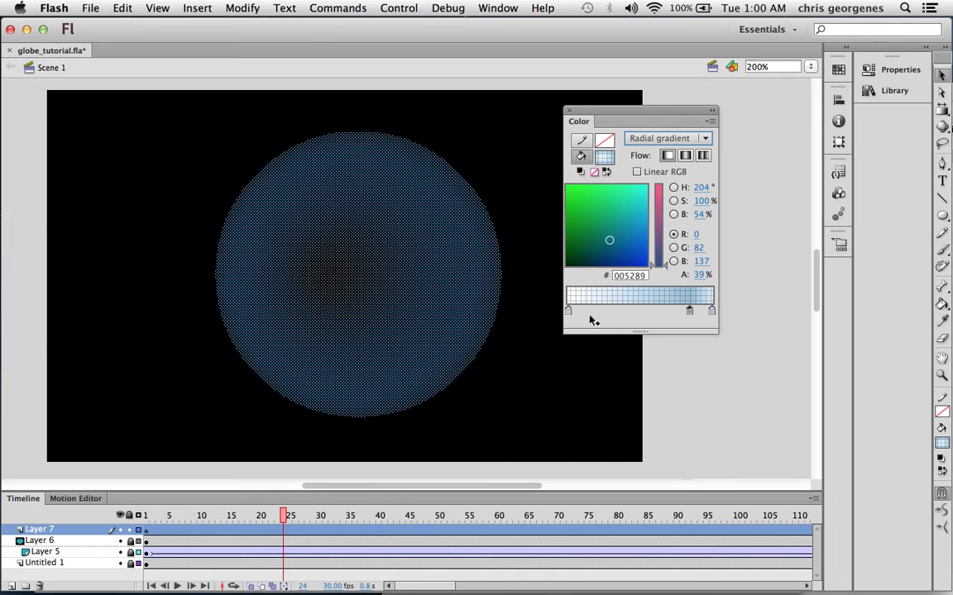
Keep the left gradient stop at 0% alpha; give the middle stop 42% alpha and a bluer shade.
{"action": "left_click", "coordinate": [568, 311]}
{"action": "mouse_move", "coordinate": [570, 313]}
{"action": "left_mouse_down"}
{"action": "mouse_move", "coordinate": [597, 313]}
{"action": "mouse_move", "coordinate": [568, 311]}
{"action": "left_mouse_up"}
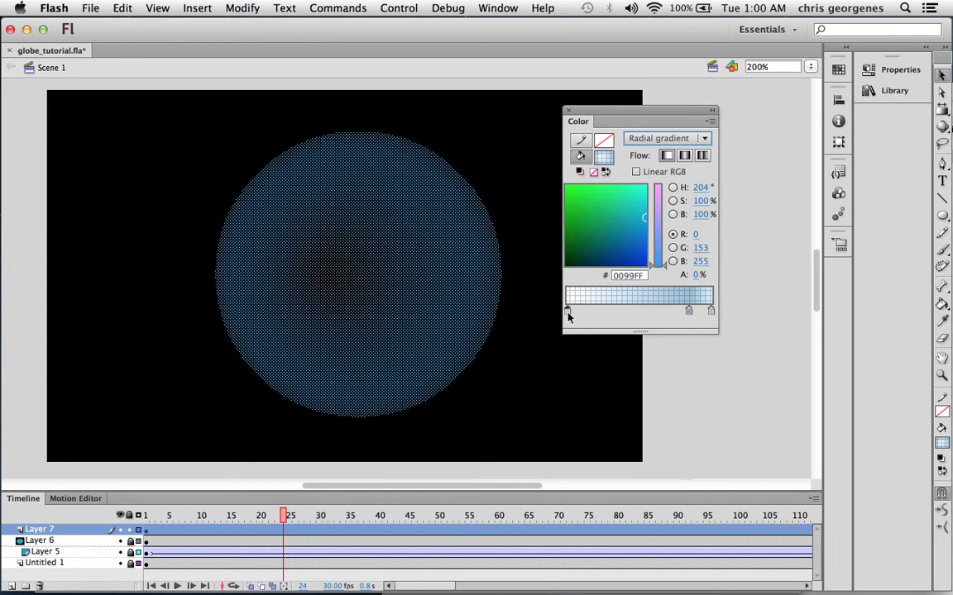
{"action": "left_click", "coordinate": [699, 276]}
{"action": "left_click_drag", "start_coordinate": [690, 315], "coordinate": [694, 314]}
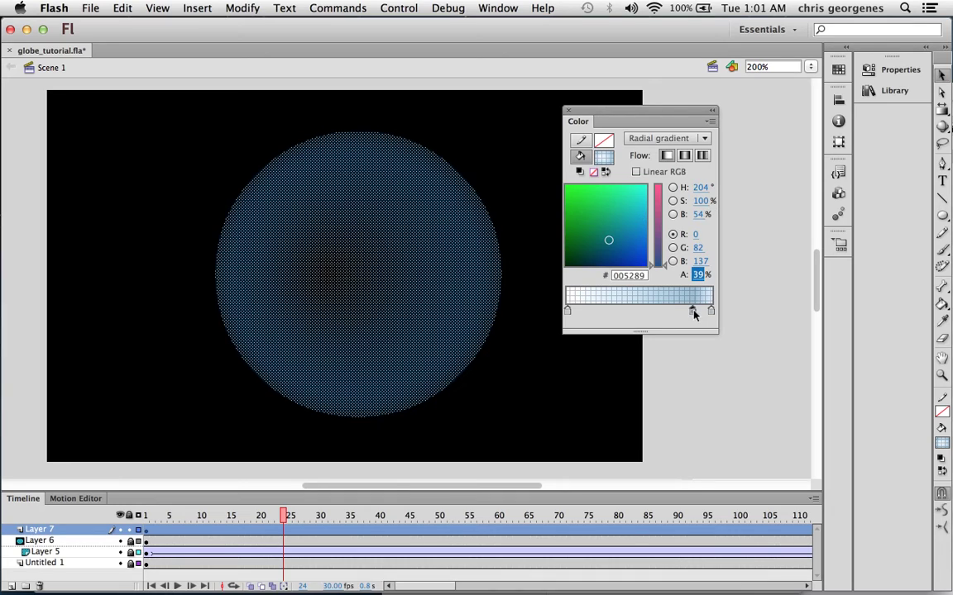
{"action": "mouse_move", "coordinate": [699, 275]}
{"action": "left_mouse_down"}
{"action": "mouse_move", "coordinate": [716, 271]}
{"action": "mouse_move", "coordinate": [698, 281]}
{"action": "left_mouse_up"}
{"action": "left_click_drag", "start_coordinate": [609, 241], "coordinate": [619, 251]}
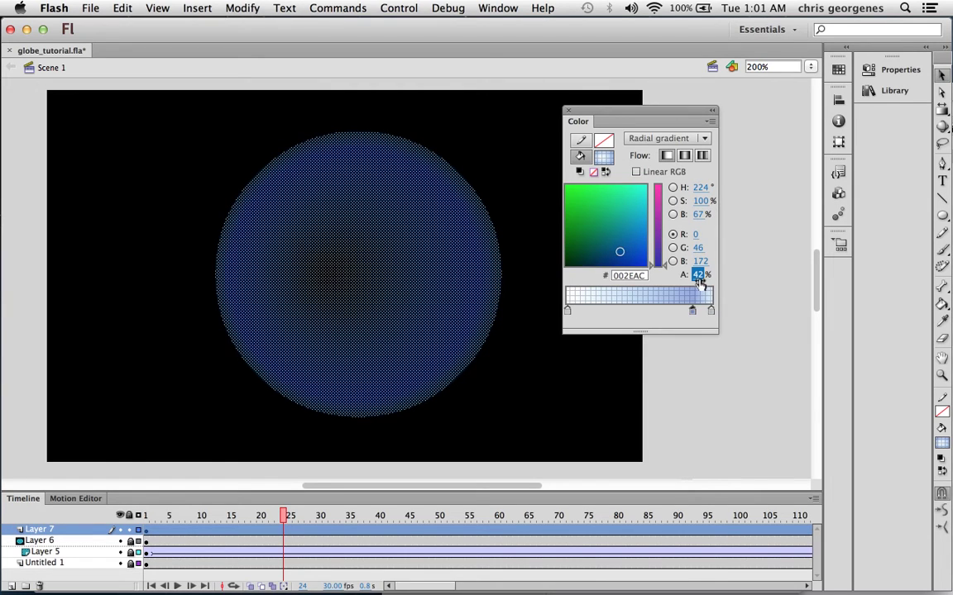
Give the right gradient stop a deeper blue at 12% alpha.
{"action": "left_click", "coordinate": [711, 312]}
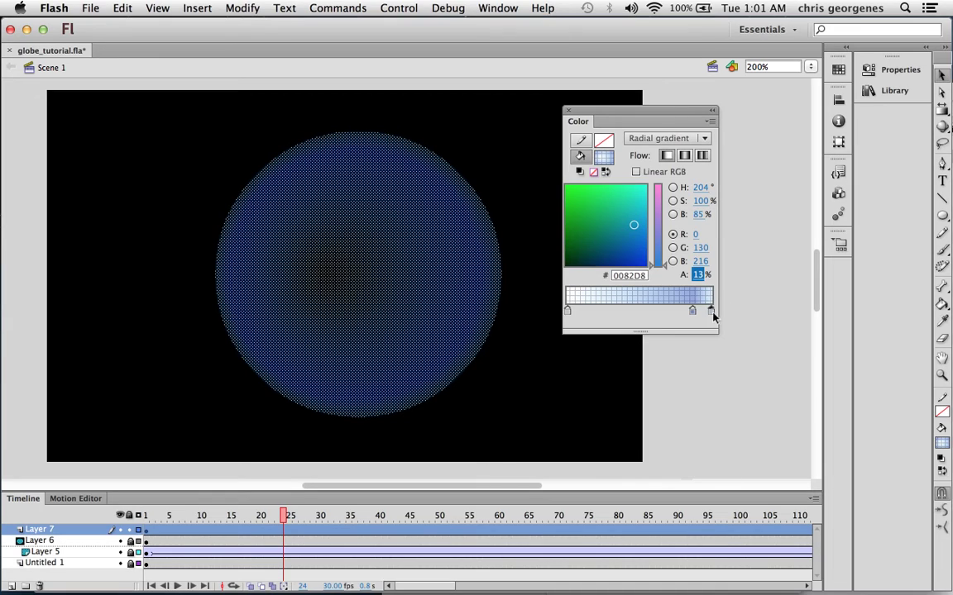
{"action": "left_click", "coordinate": [637, 230]}
{"action": "left_click", "coordinate": [636, 235]}
{"action": "left_click_drag", "start_coordinate": [689, 275], "coordinate": [698, 280]}
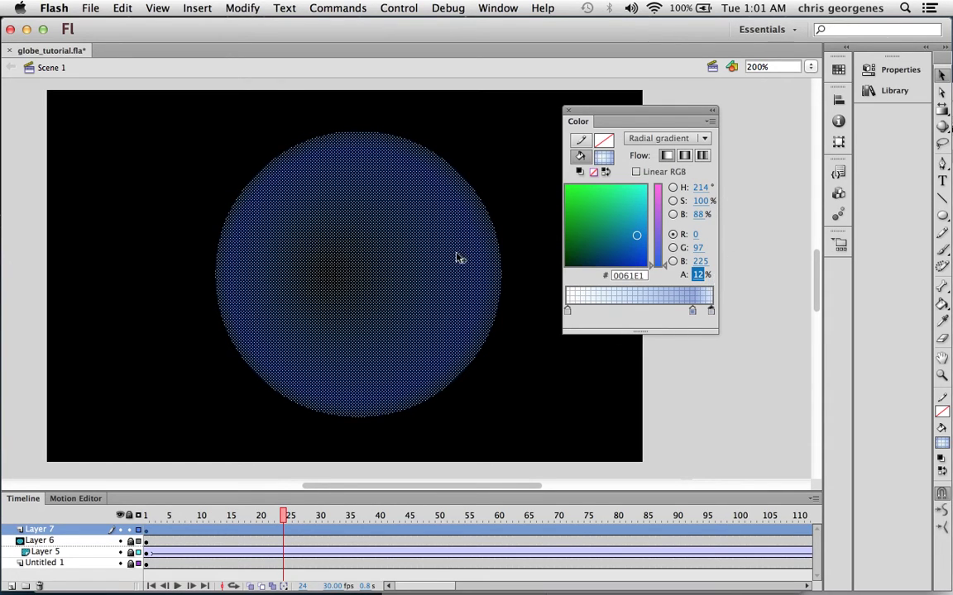
Fill the Layer 7 circle with the new radial gradient using the Paint Bucket.
{"action": "left_click", "coordinate": [942, 303]}
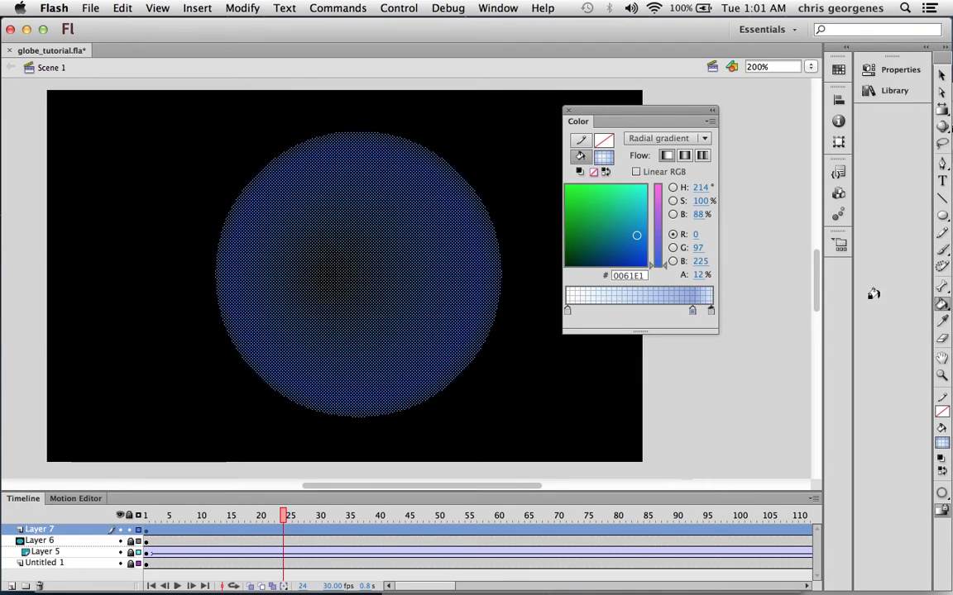
{"action": "left_click", "coordinate": [377, 212]}
{"action": "key", "text": "v"}
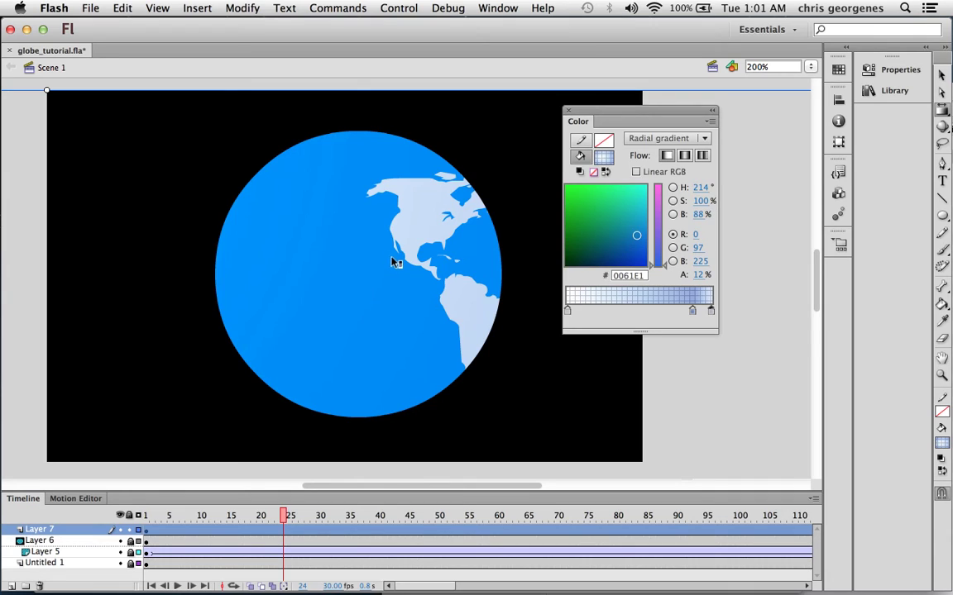
Shrink the oversized radial gradient and centre it over the globe with Gradient Transform.
{"action": "key", "text": "super+minus"}
{"action": "key", "text": "super+minus"}
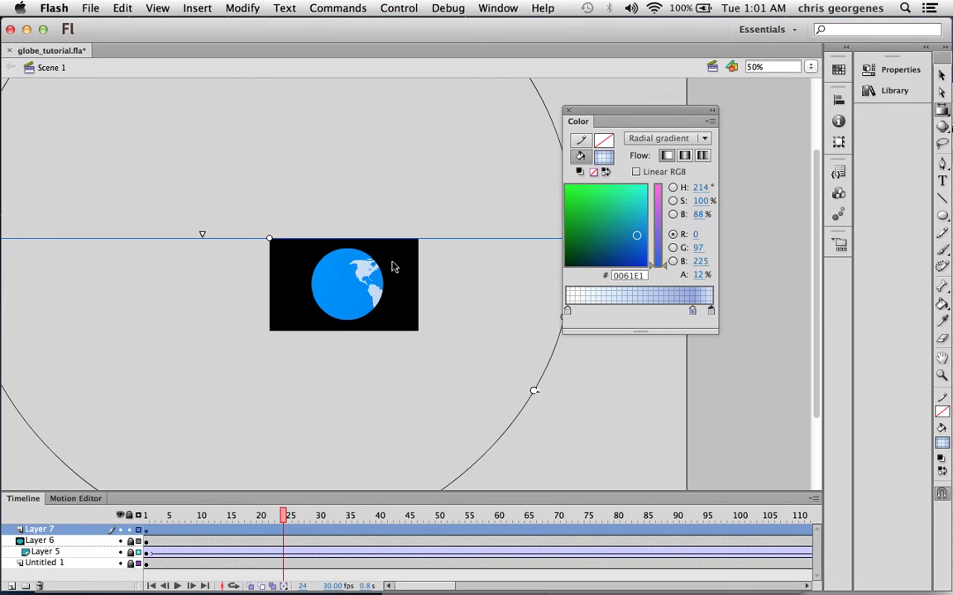
{"action": "left_click_drag", "start_coordinate": [565, 113], "coordinate": [671, 124]}
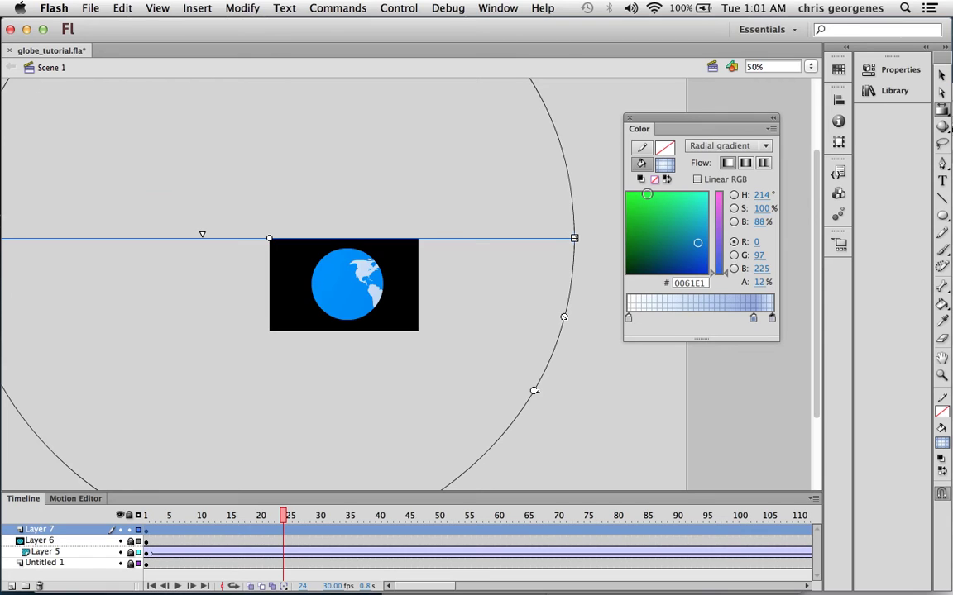
{"action": "key", "text": "super+minus"}
{"action": "key", "text": "super+equal"}
{"action": "left_click_drag", "start_coordinate": [564, 317], "coordinate": [321, 268]}
{"action": "left_click_drag", "start_coordinate": [269, 238], "coordinate": [343, 275]}
{"action": "key", "text": "super+equal"}
{"action": "key", "text": "super+equal"}
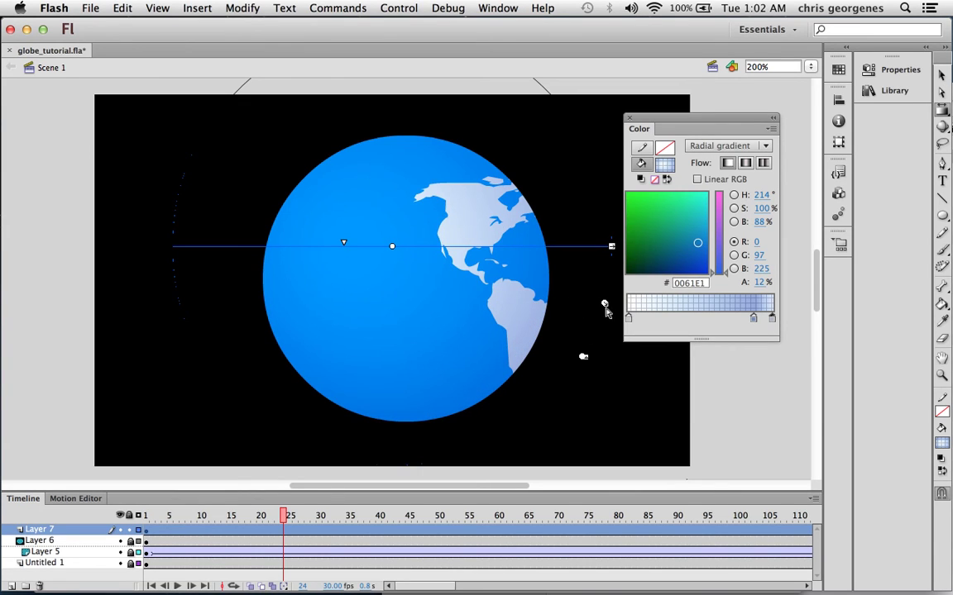
Shrink the gradient, tilt its axis diagonally, and adjust its focal point.
{"action": "left_click_drag", "start_coordinate": [605, 303], "coordinate": [547, 291]}
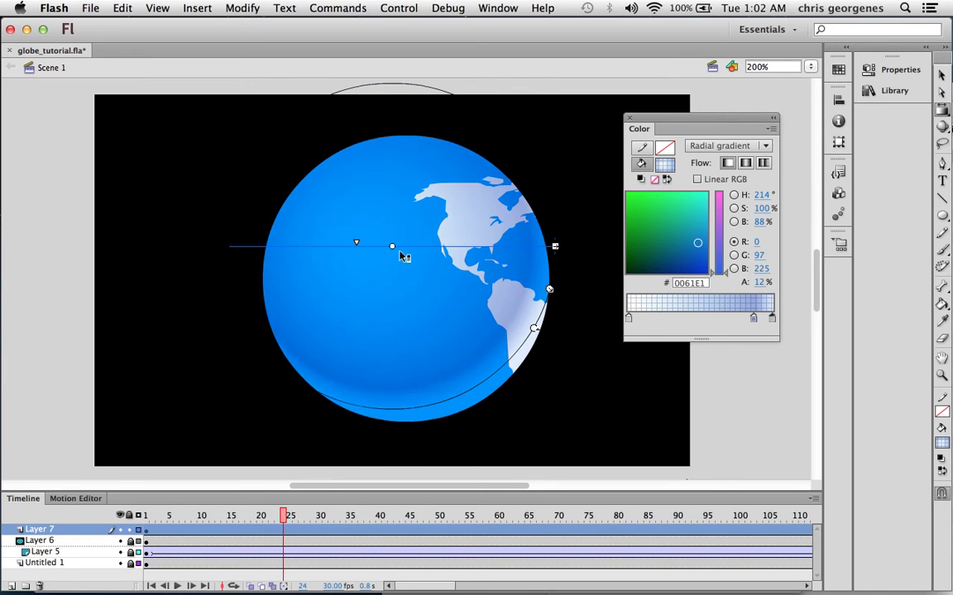
{"action": "left_click_drag", "start_coordinate": [392, 246], "coordinate": [401, 259]}
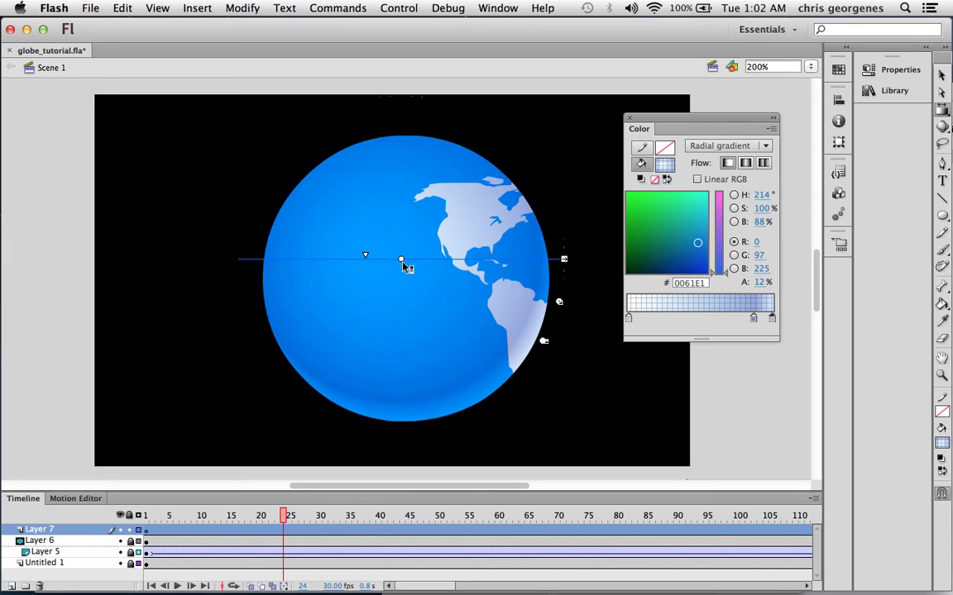
{"action": "left_click_drag", "start_coordinate": [543, 341], "coordinate": [452, 407]}
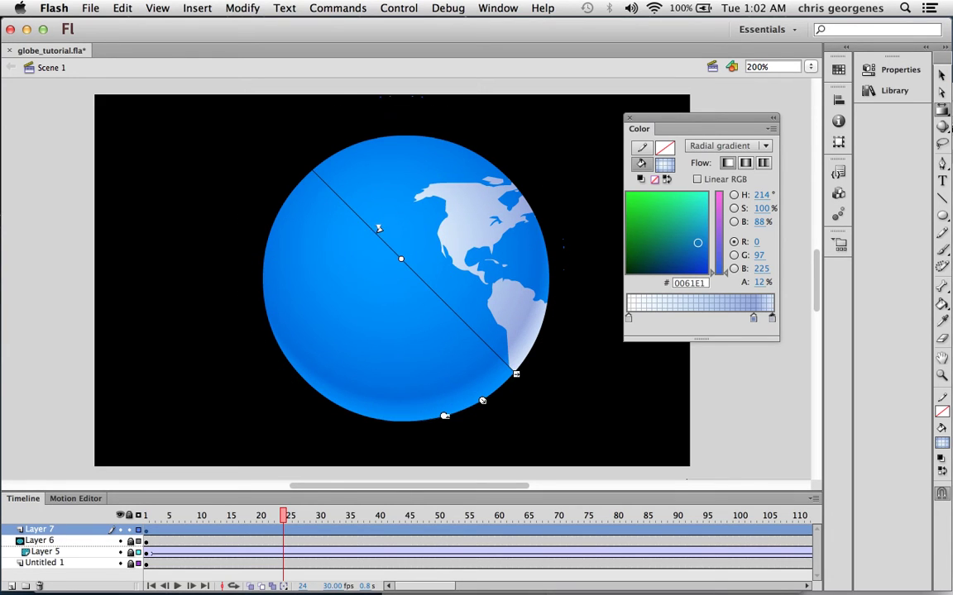
{"action": "left_click_drag", "start_coordinate": [379, 229], "coordinate": [369, 212]}
{"action": "left_click_drag", "start_coordinate": [363, 213], "coordinate": [401, 259]}
Reduce the gradient's radius and lower it further over the globe.
{"action": "left_click_drag", "start_coordinate": [483, 401], "coordinate": [485, 402]}
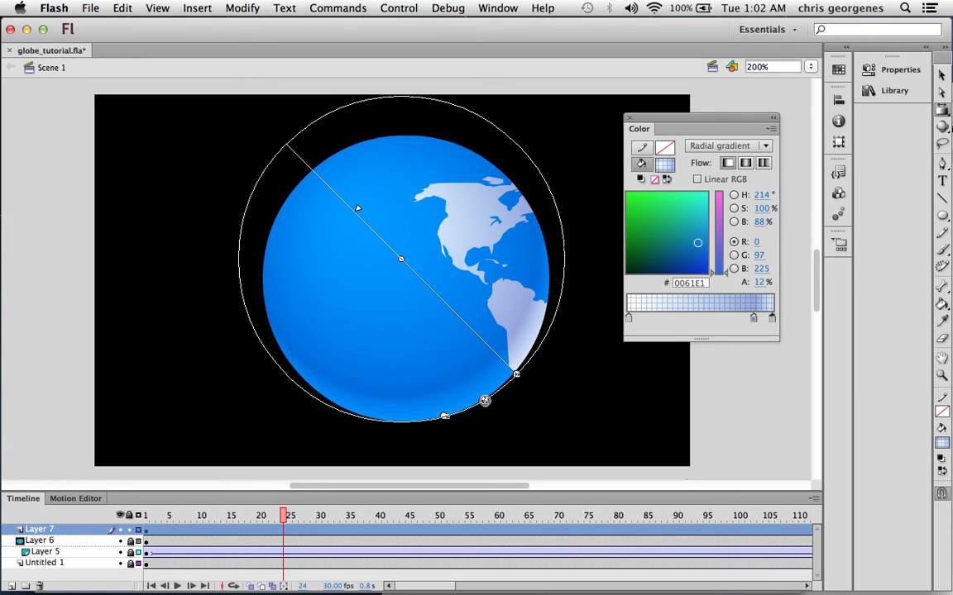
{"action": "left_click_drag", "start_coordinate": [485, 401], "coordinate": [479, 391]}
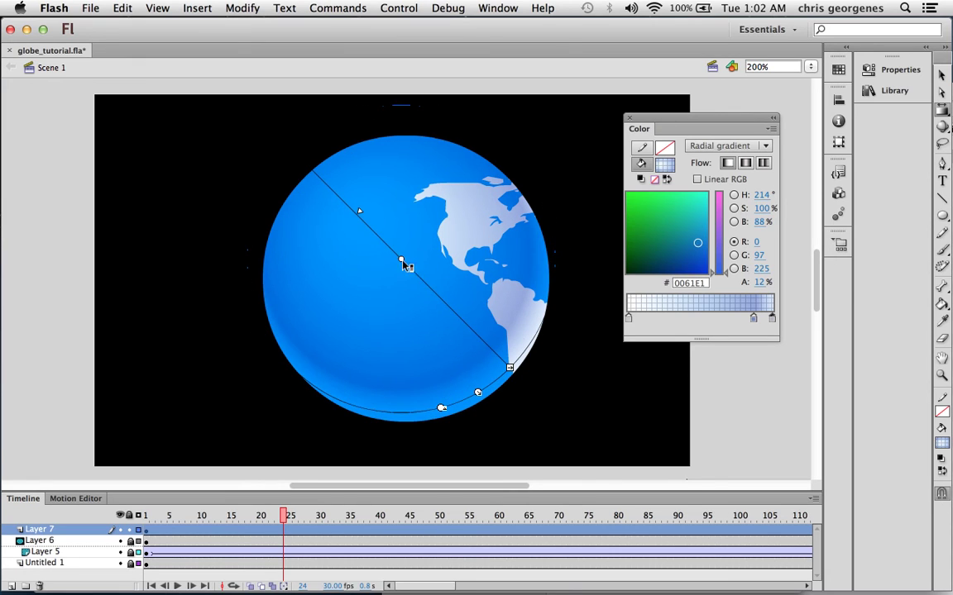
{"action": "left_click_drag", "start_coordinate": [400, 261], "coordinate": [403, 271]}
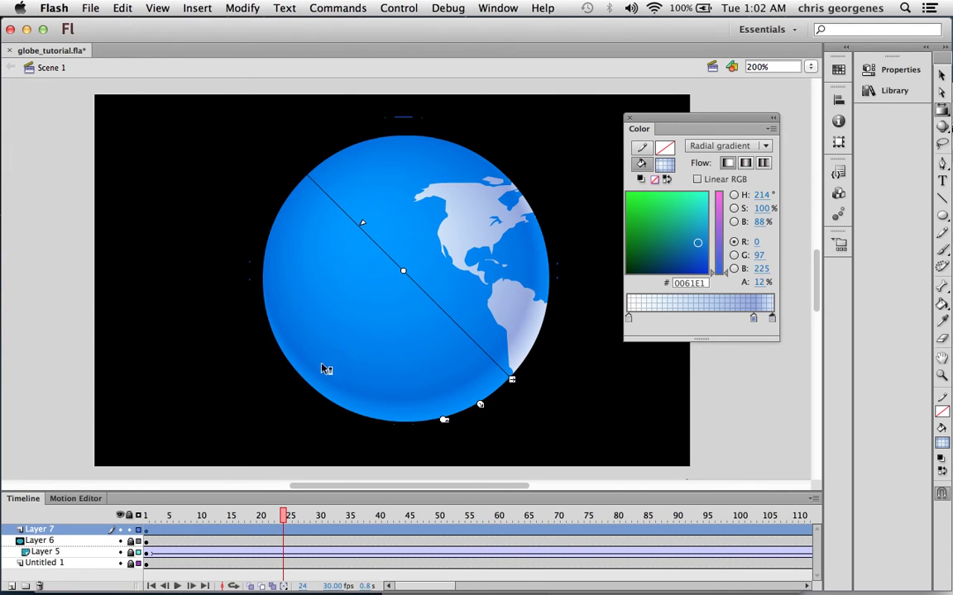
{"action": "left_click_drag", "start_coordinate": [403, 271], "coordinate": [401, 275]}
{"action": "left_click", "coordinate": [754, 319]}
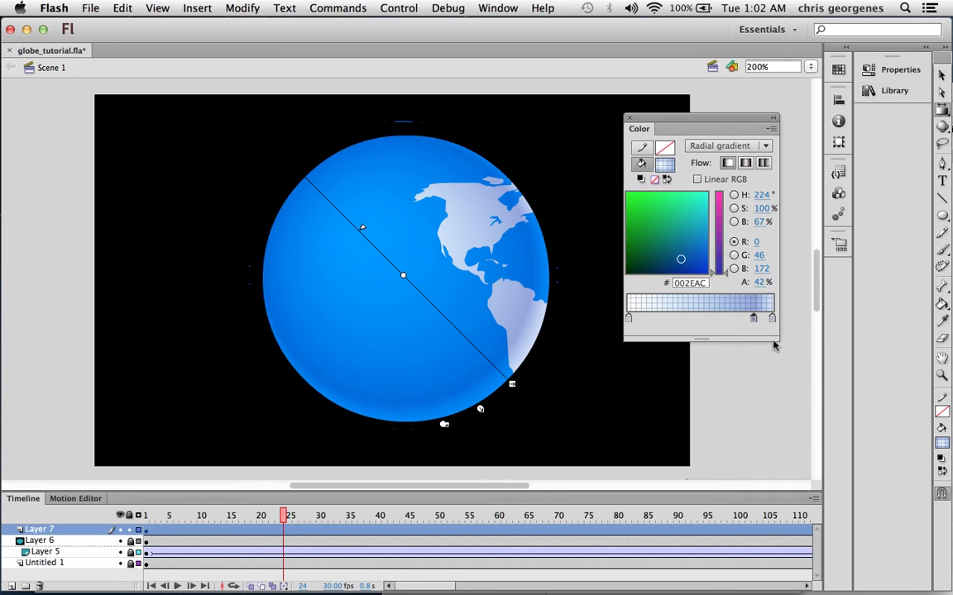
{"action": "left_click", "coordinate": [773, 320]}
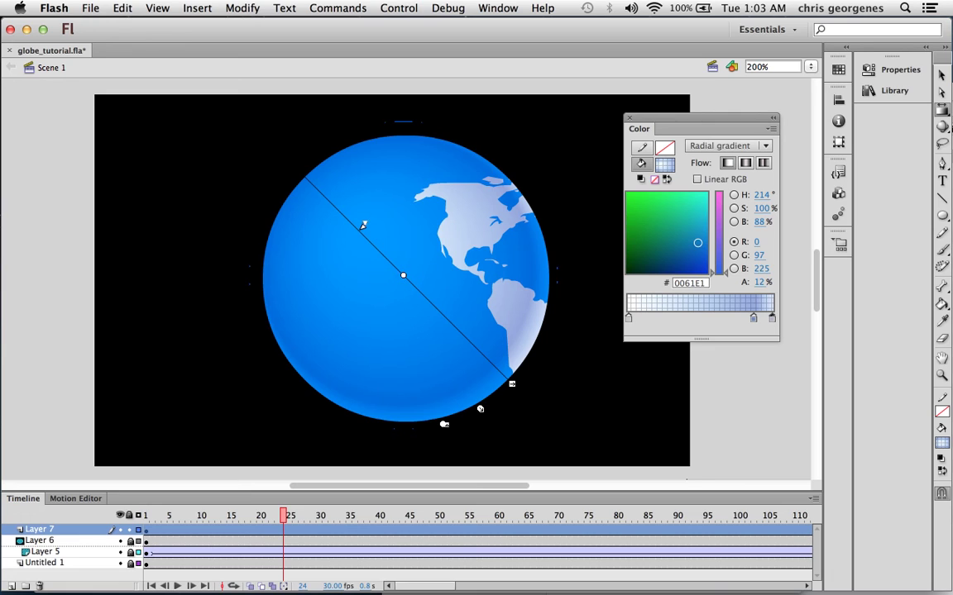
Lower the middle blue stop's alpha and drag the transparent left stop further right.
{"action": "left_click", "coordinate": [680, 259]}
{"action": "left_click_drag", "start_coordinate": [758, 282], "coordinate": [767, 291]}
{"action": "left_click", "coordinate": [760, 283]}
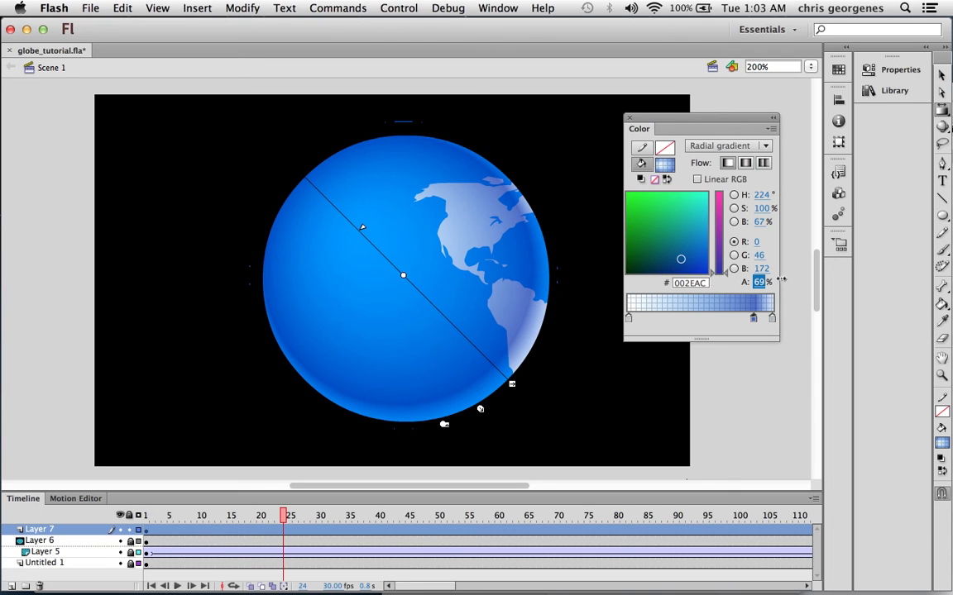
{"action": "left_click_drag", "start_coordinate": [780, 282], "coordinate": [759, 285]}
{"action": "left_click_drag", "start_coordinate": [628, 318], "coordinate": [707, 324]}
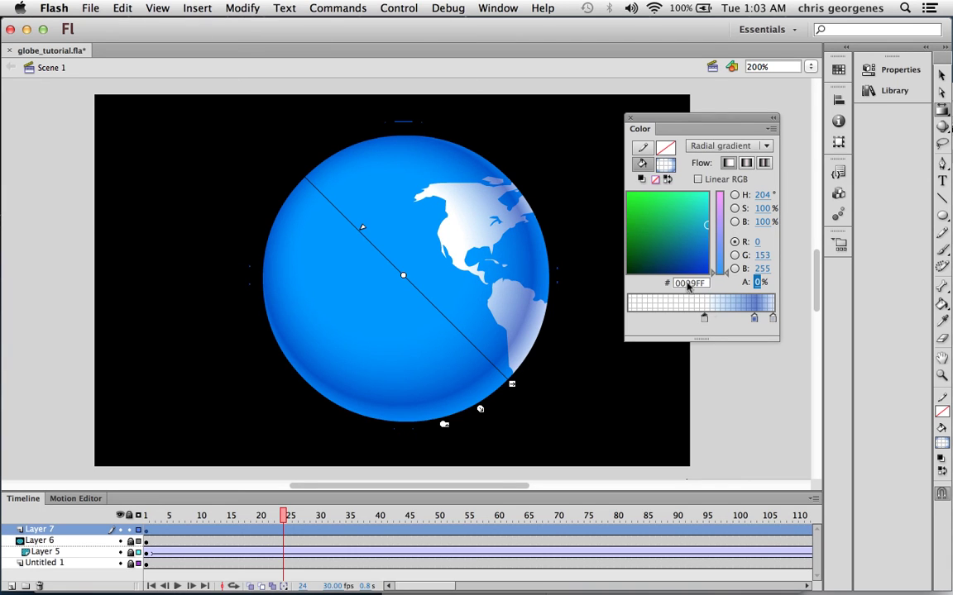
Deselect the shading layer to view the globe's bright centre fading to darker blue at the rim.
{"action": "left_click", "coordinate": [117, 480]}
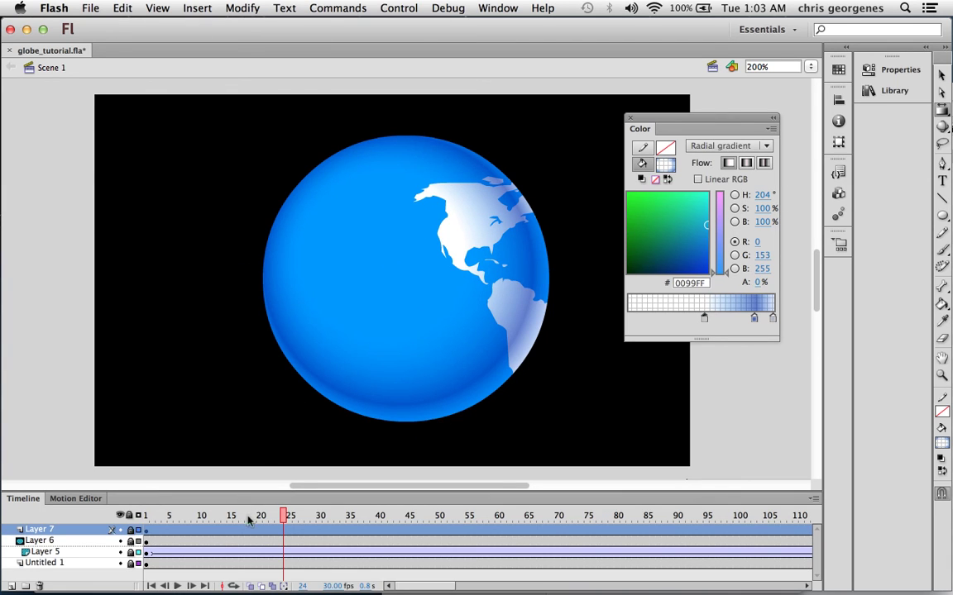